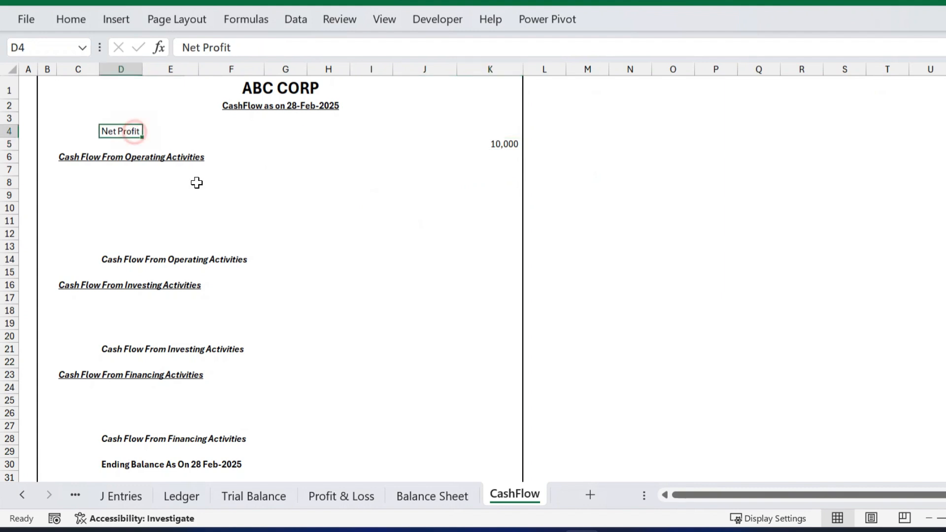
Bold the Net Profit label in D4 and select the operating and investing activity blocks.
{"action": "key", "text": "ctrl+b"}
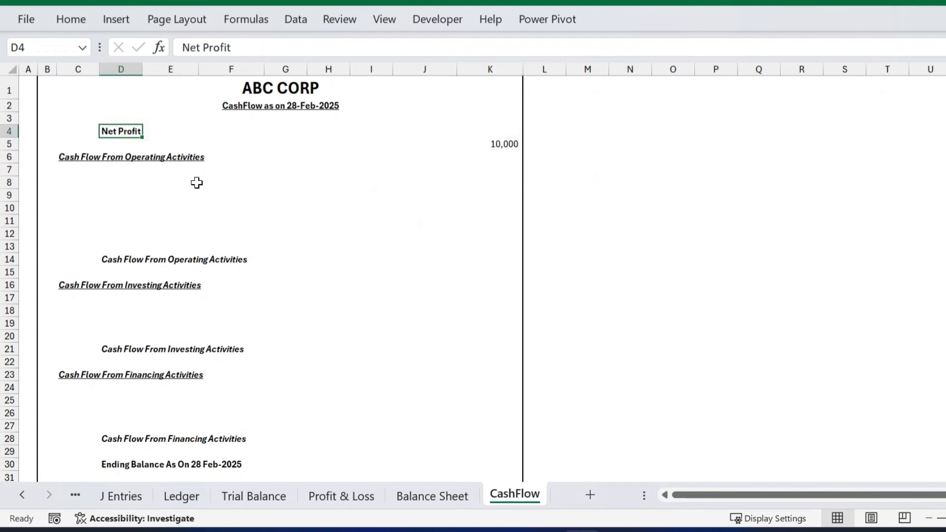
{"action": "left_click", "coordinate": [459, 159]}
{"action": "mouse_move", "coordinate": [79, 157]}
{"action": "left_mouse_down"}
{"action": "mouse_move", "coordinate": [418, 268]}
{"action": "mouse_move", "coordinate": [478, 266]}
{"action": "left_mouse_up"}
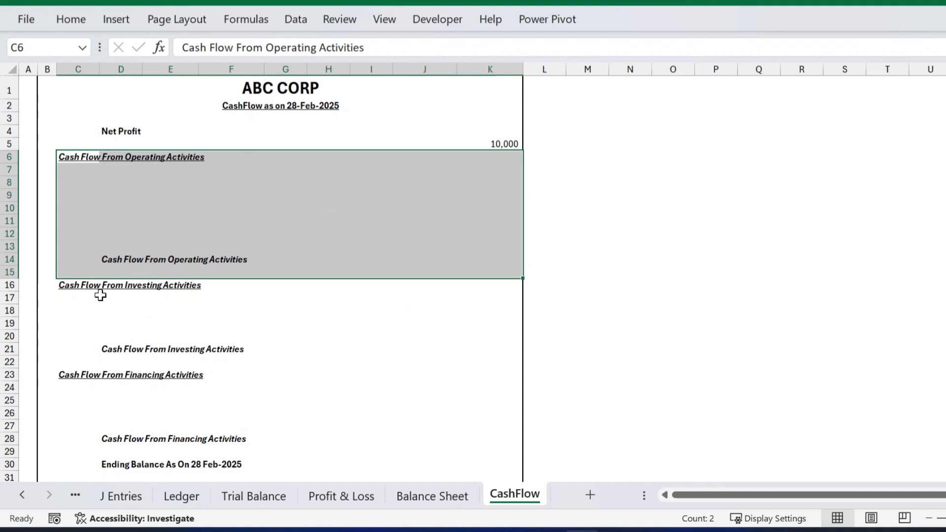
{"action": "left_click_drag", "start_coordinate": [81, 287], "coordinate": [470, 376]}
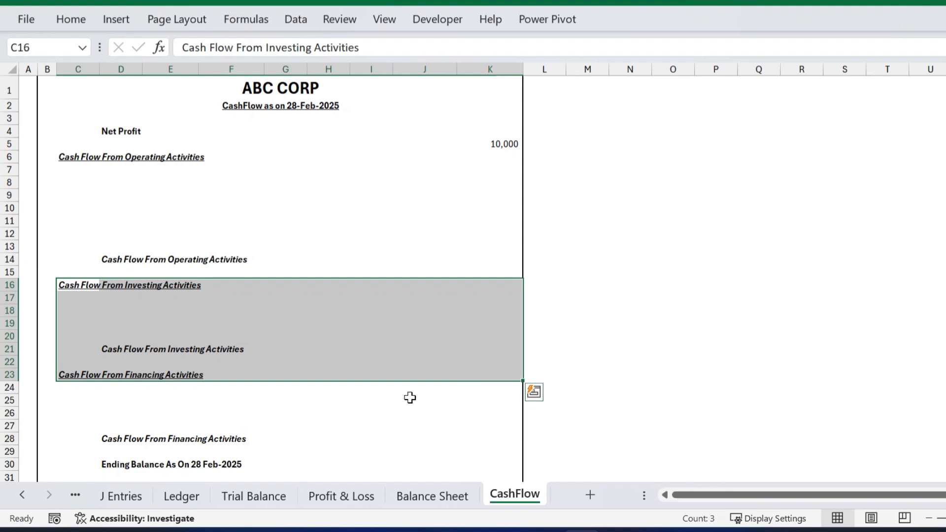
{"action": "scroll", "coordinate": [410, 397], "scroll_direction": "down", "scroll_amount": 3}
Select the financing section and upper statement blocks, then switch to the Balance Sheet.
{"action": "left_click", "coordinate": [71, 255]}
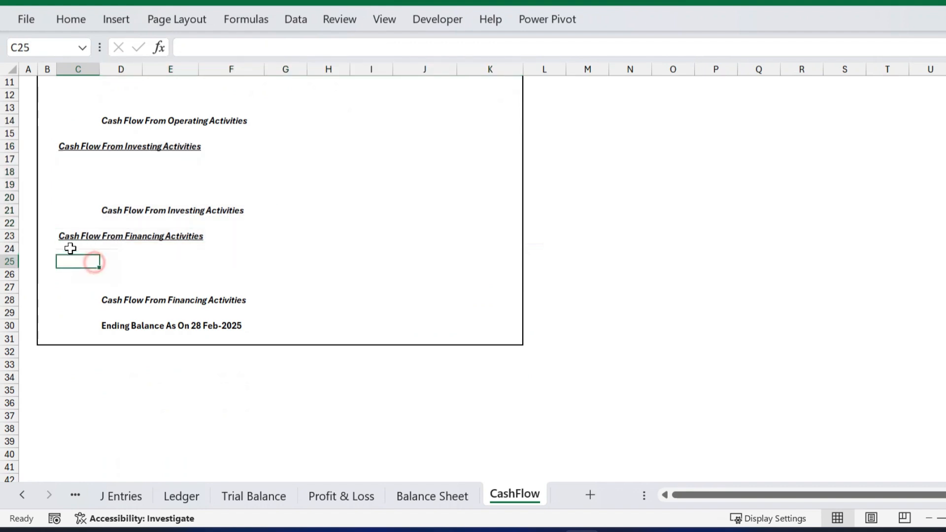
{"action": "left_click_drag", "start_coordinate": [55, 235], "coordinate": [505, 303]}
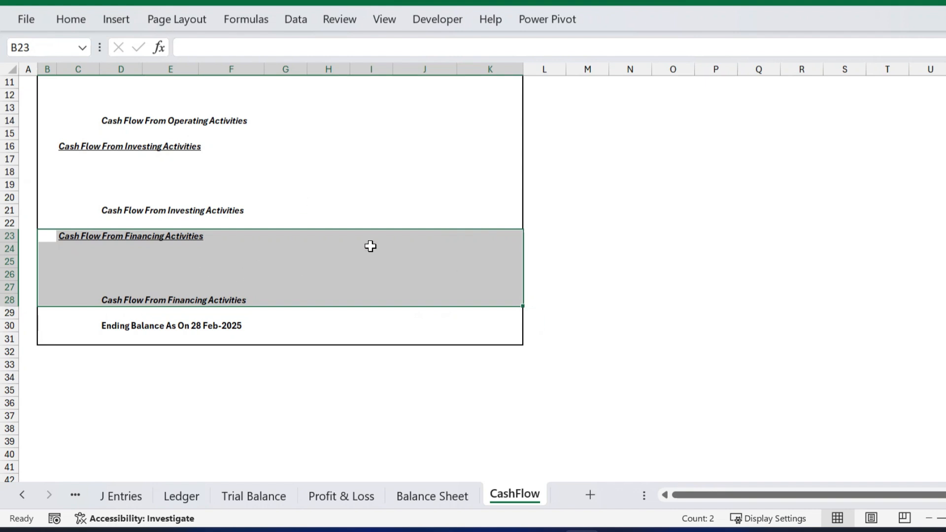
{"action": "scroll", "coordinate": [364, 256], "scroll_direction": "up", "scroll_amount": 4}
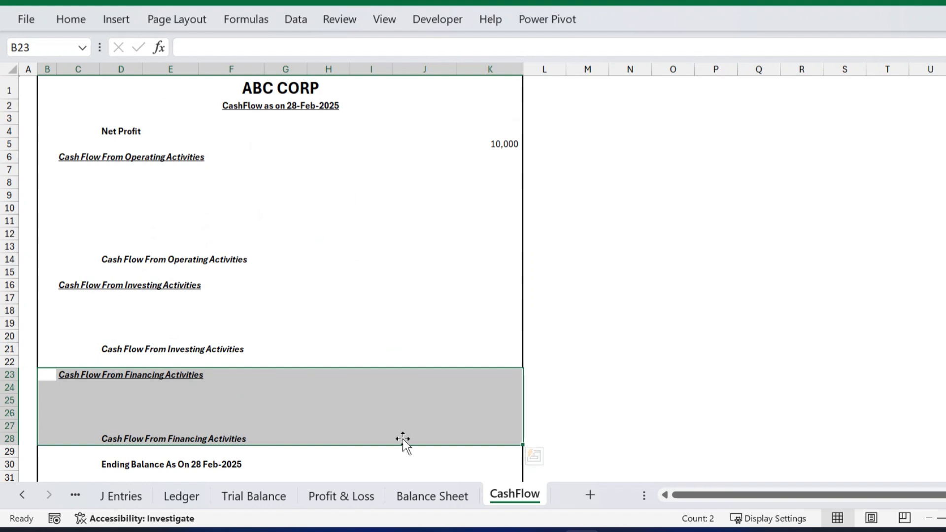
{"action": "left_click_drag", "start_coordinate": [90, 132], "coordinate": [347, 300]}
{"action": "left_click_drag", "start_coordinate": [364, 350], "coordinate": [420, 437]}
{"action": "left_click", "coordinate": [563, 345]}
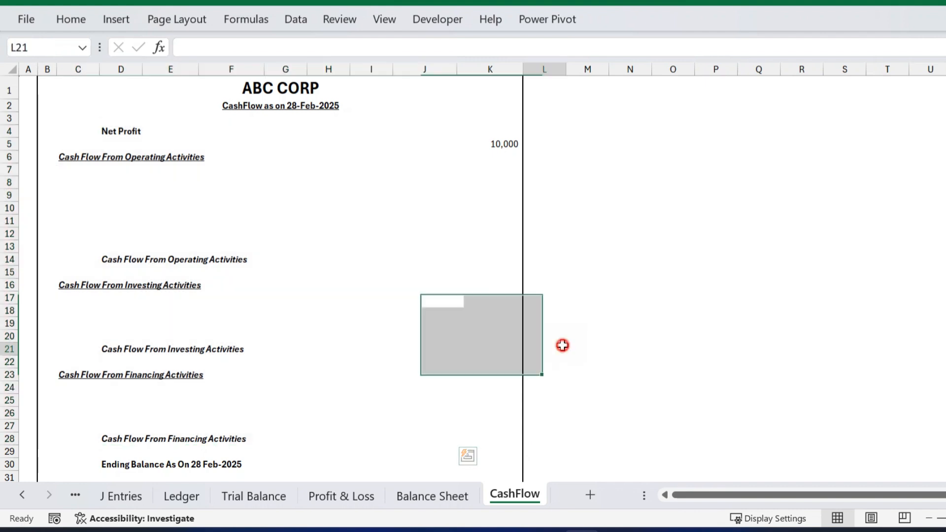
{"action": "left_click", "coordinate": [433, 498]}
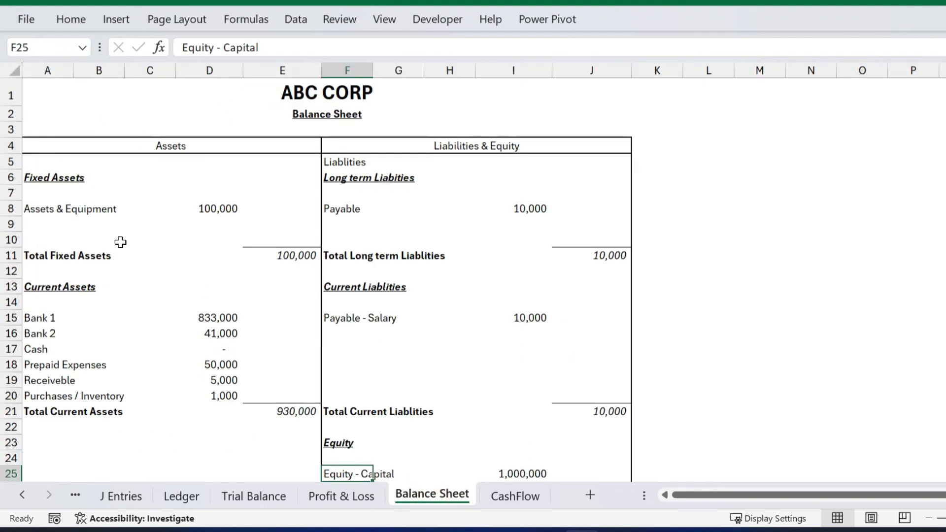
Copy the Assets & Equipment label from the Balance Sheet into CashFlow D18.
{"action": "left_click", "coordinate": [54, 204]}
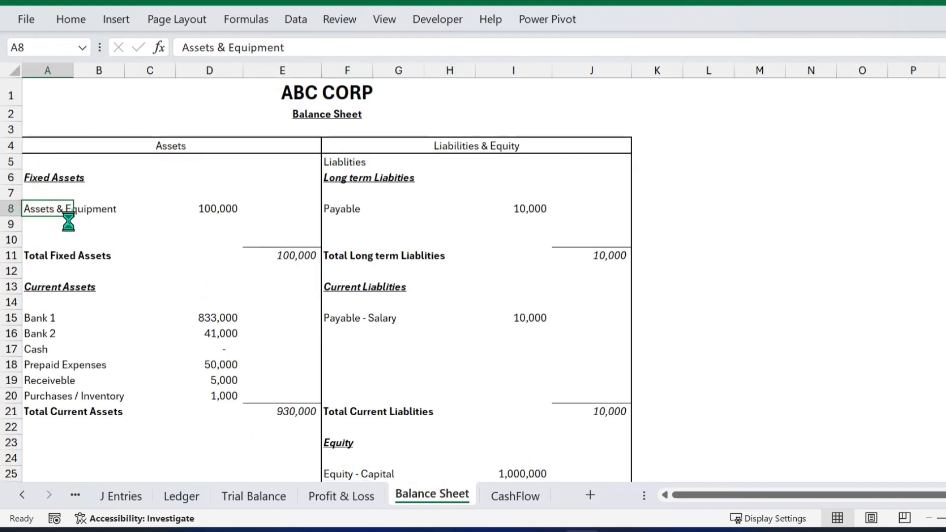
{"action": "key", "text": "ctrl+c"}
{"action": "left_click", "coordinate": [514, 496]}
{"action": "scroll", "coordinate": [203, 406], "scroll_direction": "down", "scroll_amount": 2}
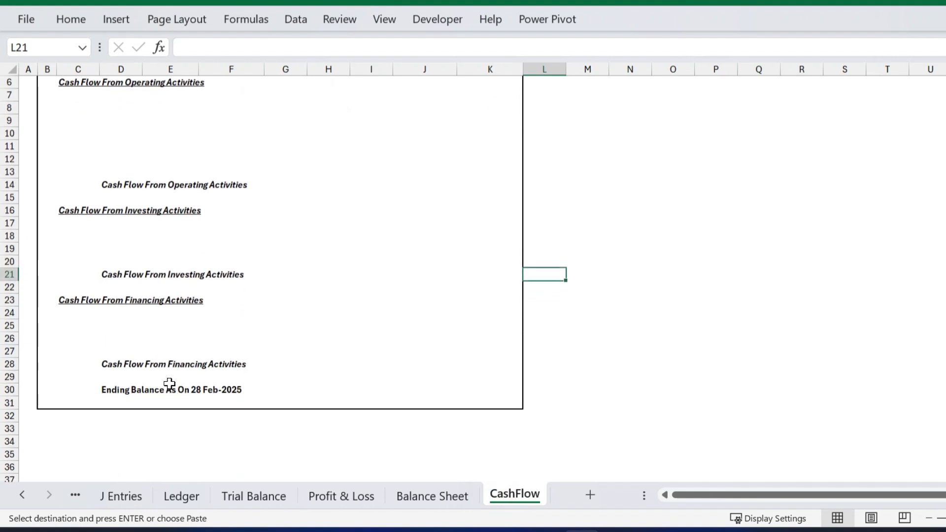
{"action": "left_click", "coordinate": [132, 241]}
{"action": "key", "text": "ctrl+v"}
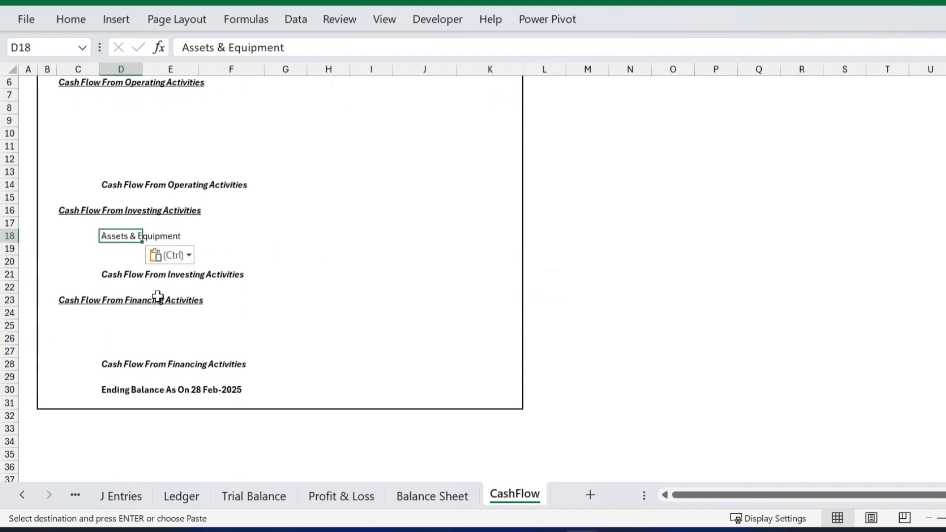
{"action": "left_click", "coordinate": [285, 223]}
Copy Prepaid Expenses, Receiveble and Purchases / Inventory labels into CashFlow D8:D10.
{"action": "left_click", "coordinate": [412, 496]}
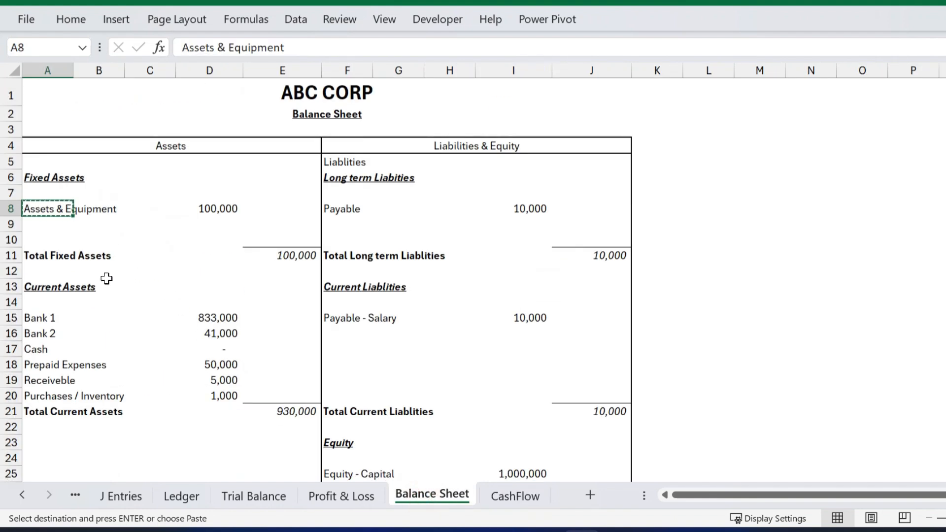
{"action": "left_click_drag", "start_coordinate": [46, 321], "coordinate": [44, 348]}
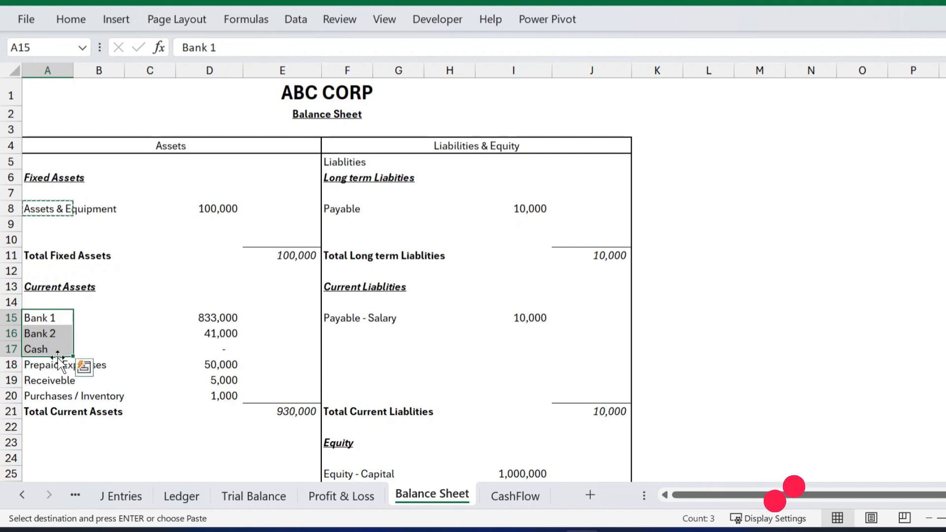
{"action": "left_click_drag", "start_coordinate": [43, 364], "coordinate": [46, 395]}
{"action": "key", "text": "Escape"}
{"action": "key", "text": "ctrl+c"}
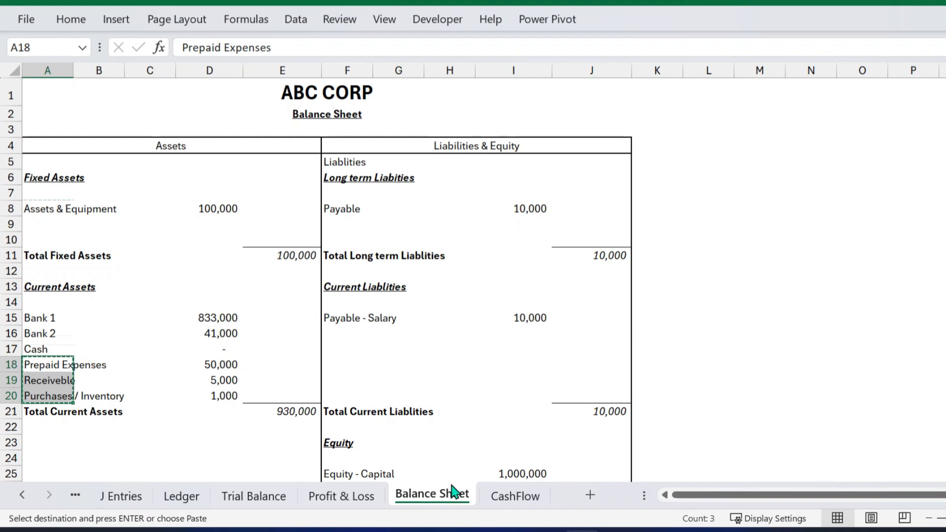
{"action": "left_click", "coordinate": [517, 497]}
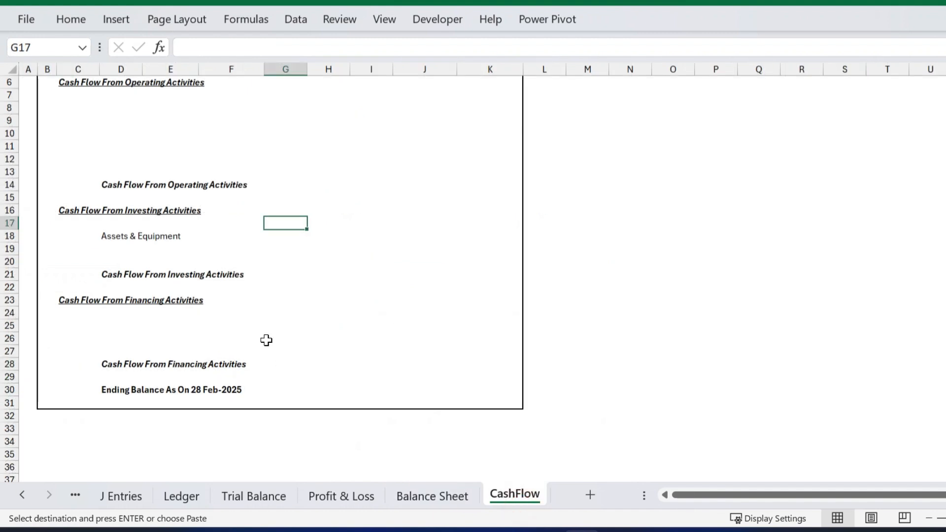
{"action": "scroll", "coordinate": [264, 338], "scroll_direction": "up", "scroll_amount": 3}
{"action": "left_click", "coordinate": [126, 185]}
{"action": "key", "text": "ctrl+v"}
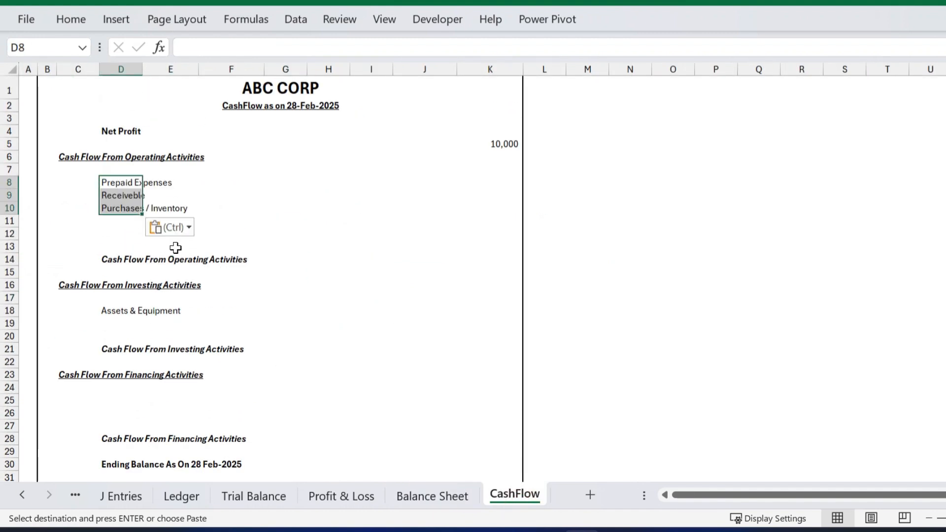
{"action": "left_click", "coordinate": [338, 284]}
Copy the Payable liability label on the Balance Sheet.
{"action": "left_click", "coordinate": [402, 497]}
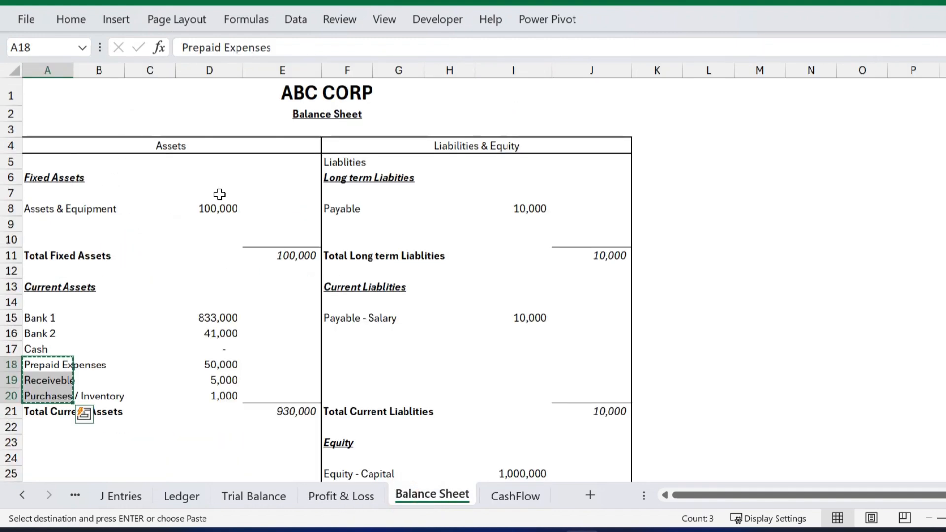
{"action": "left_click", "coordinate": [342, 209]}
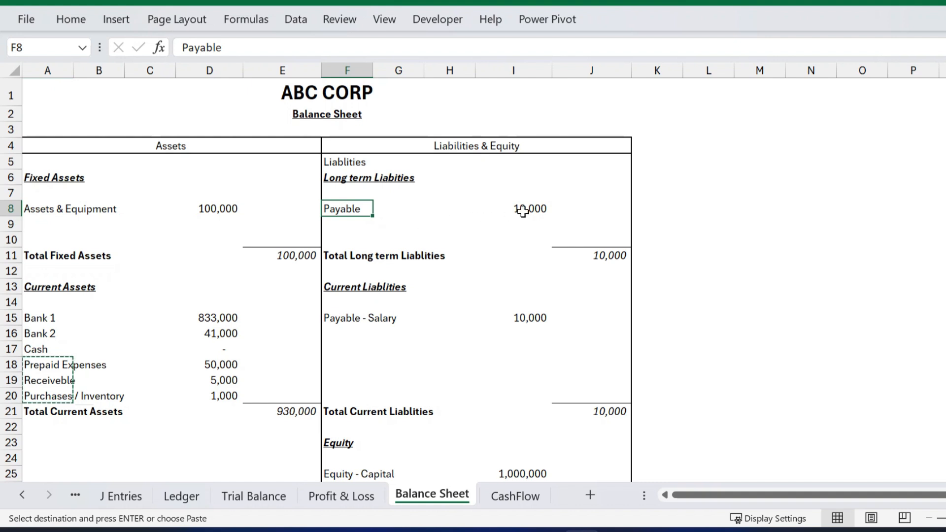
{"action": "left_click_drag", "start_coordinate": [523, 211], "coordinate": [354, 210]}
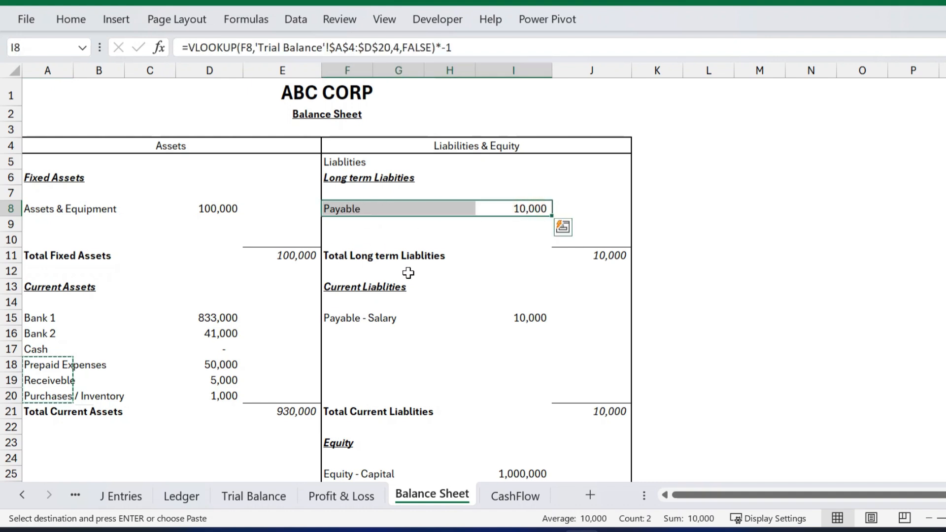
{"action": "left_click", "coordinate": [449, 240]}
{"action": "left_click", "coordinate": [355, 211]}
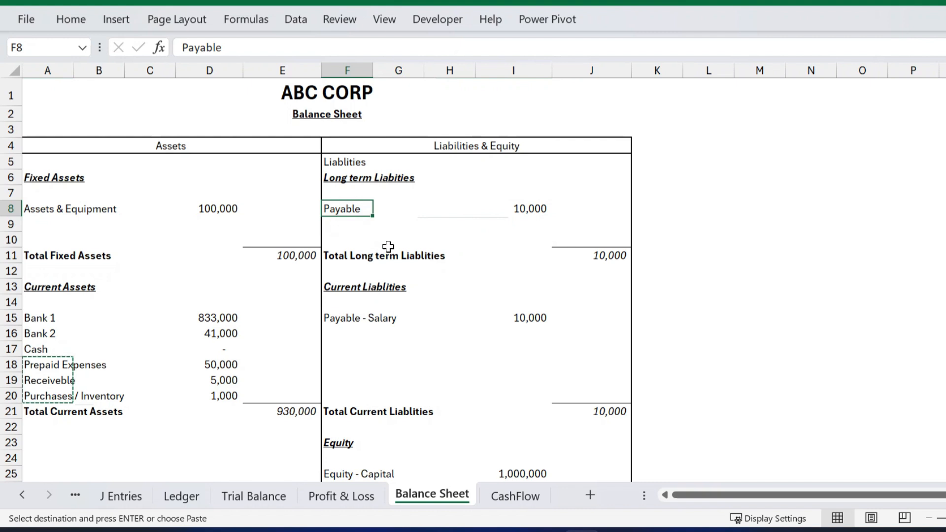
{"action": "key", "text": "ctrl+c"}
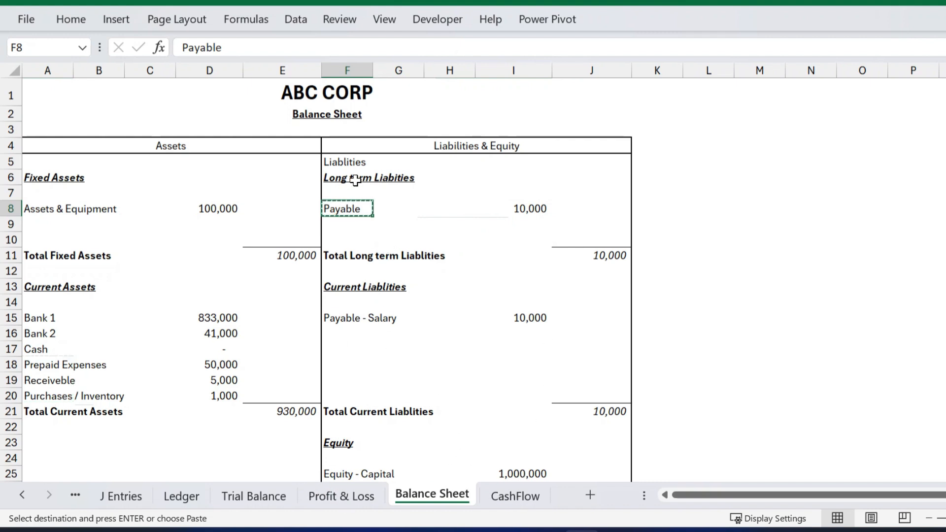
Paste the Payable label into CashFlow D19 under investing activities.
{"action": "left_click", "coordinate": [535, 495]}
{"action": "left_click", "coordinate": [125, 325]}
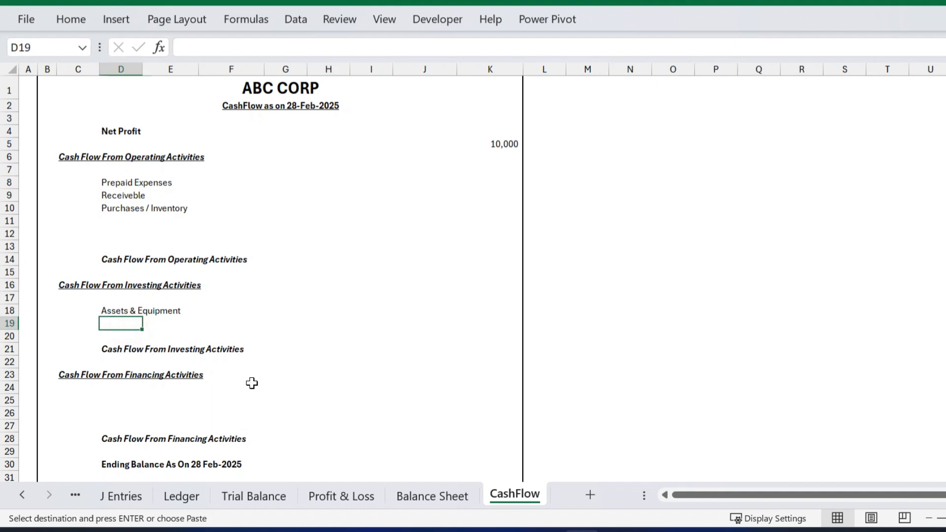
{"action": "key", "text": "ctrl+v"}
{"action": "left_click", "coordinate": [271, 339]}
{"action": "left_click", "coordinate": [133, 326]}
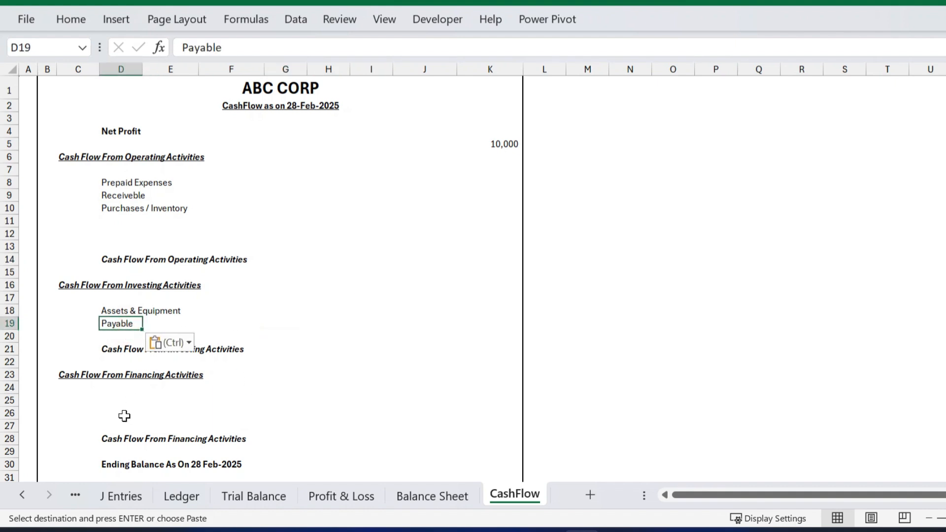
Copy the Payable - Salary label from the Balance Sheet into CashFlow D11.
{"action": "left_click", "coordinate": [419, 497]}
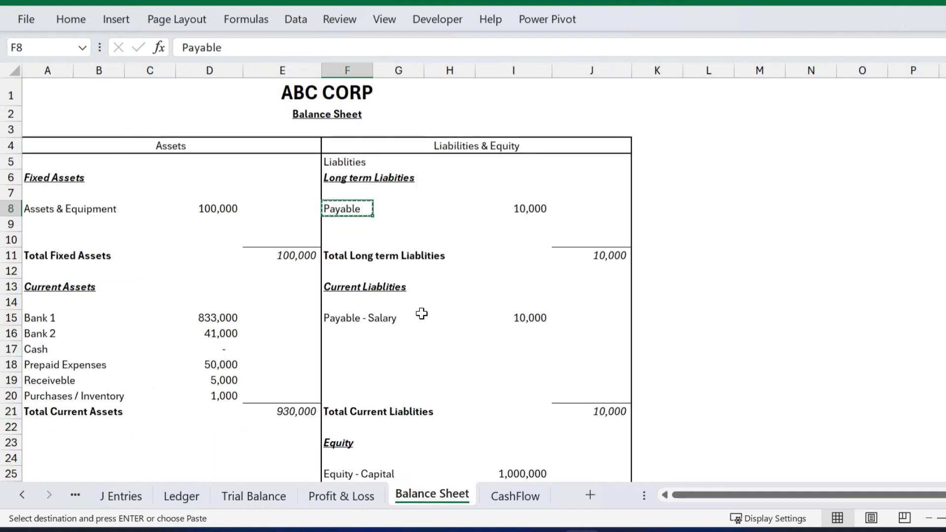
{"action": "scroll", "coordinate": [371, 324], "scroll_direction": "down", "scroll_amount": 1}
{"action": "left_click", "coordinate": [338, 290]}
{"action": "key", "text": "ctrl+c"}
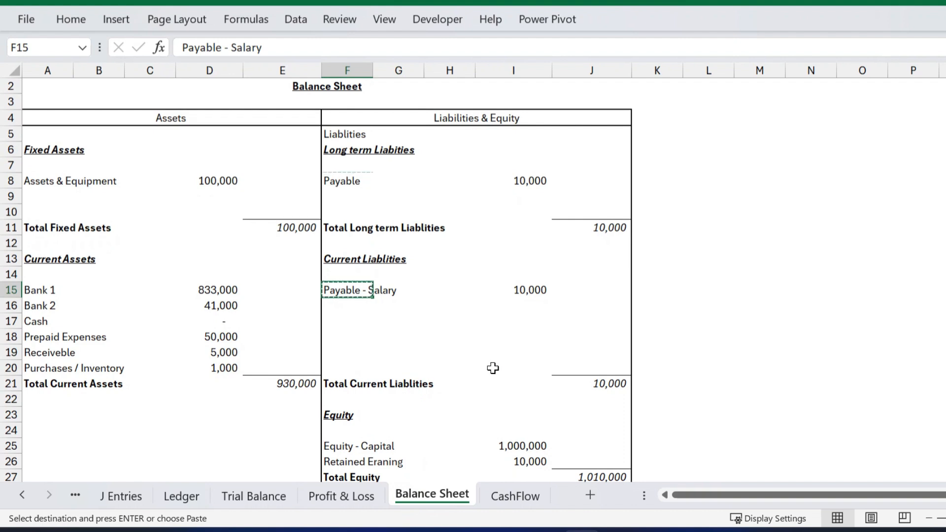
{"action": "left_click", "coordinate": [513, 496]}
{"action": "left_click", "coordinate": [123, 220]}
{"action": "key", "text": "ctrl+v"}
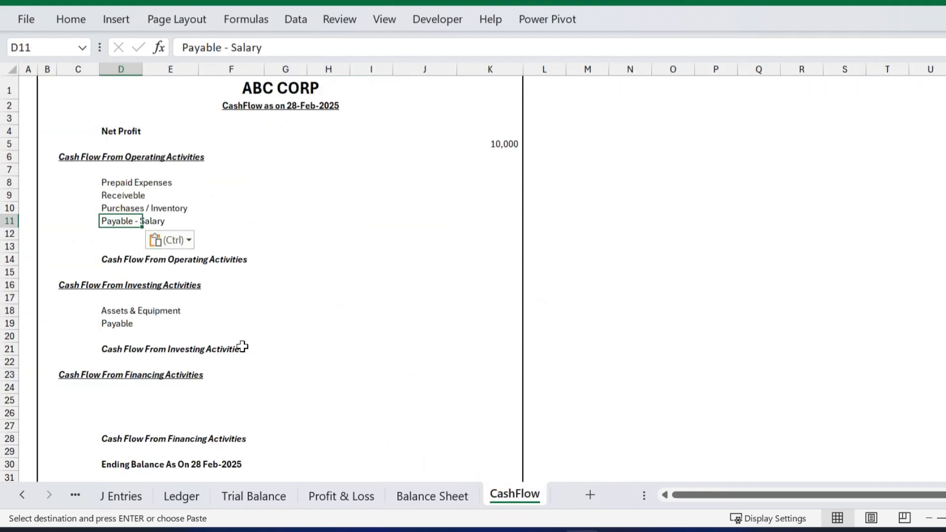
Paste the Equity - Capital label into CashFlow D25 in the financing section.
{"action": "left_click", "coordinate": [428, 498]}
{"action": "scroll", "coordinate": [422, 374], "scroll_direction": "down", "scroll_amount": 1}
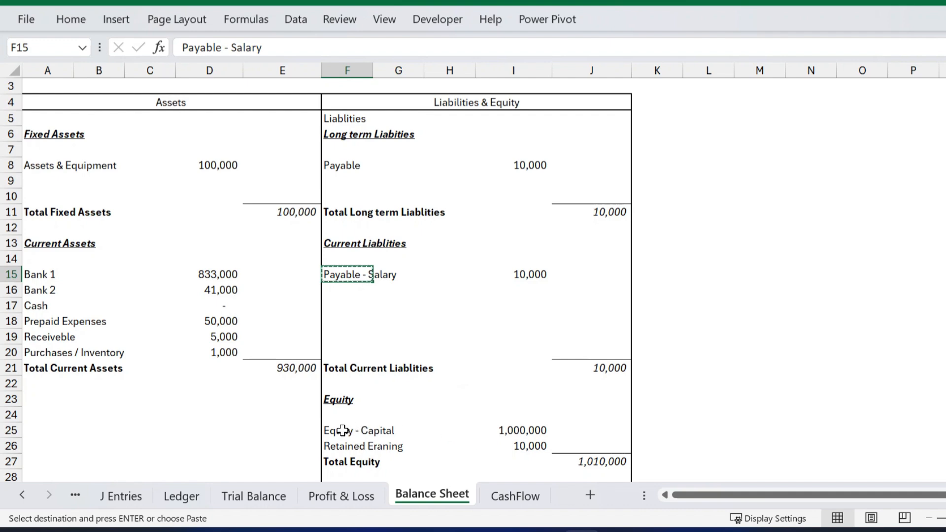
{"action": "left_click", "coordinate": [513, 494]}
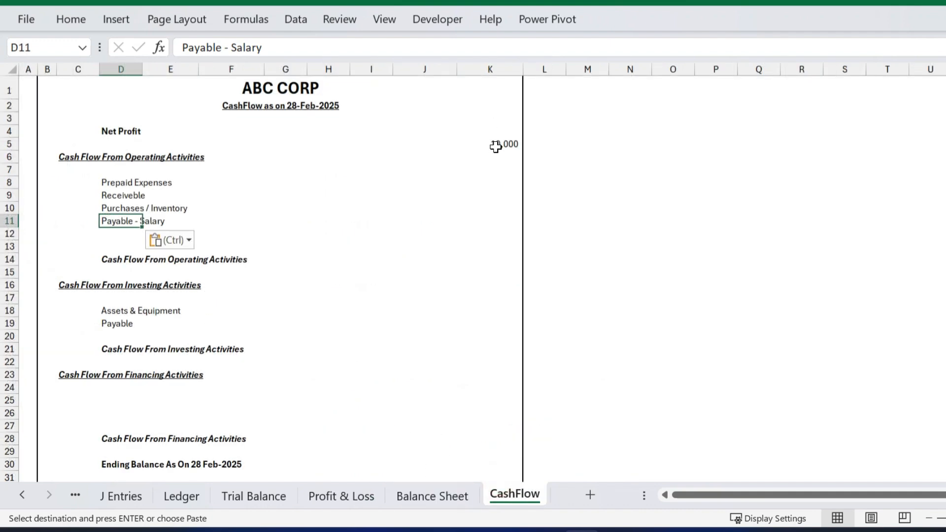
{"action": "left_click", "coordinate": [456, 498]}
{"action": "left_click", "coordinate": [363, 427]}
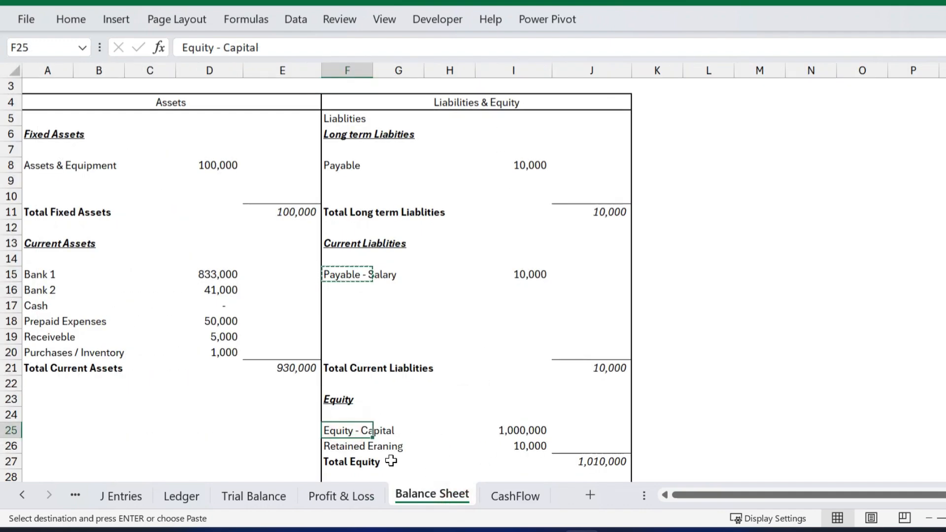
{"action": "left_click", "coordinate": [513, 496]}
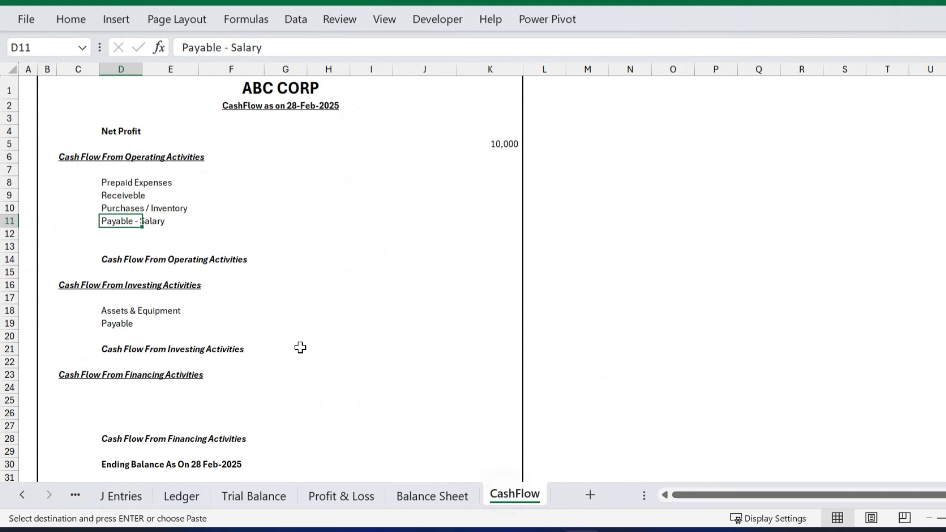
{"action": "left_click", "coordinate": [121, 399]}
{"action": "key", "text": "ctrl+v"}
{"action": "scroll", "coordinate": [295, 281], "scroll_direction": "down", "scroll_amount": 2}
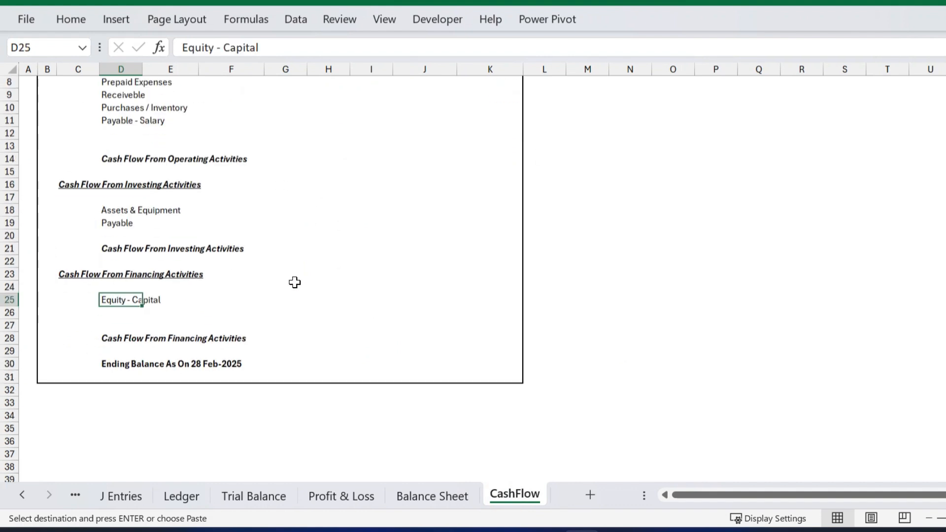
{"action": "scroll", "coordinate": [215, 323], "scroll_direction": "up", "scroll_amount": 2}
Start a VLOOKUP in J7, then erase it and move down to J8.
{"action": "left_click", "coordinate": [492, 143]}
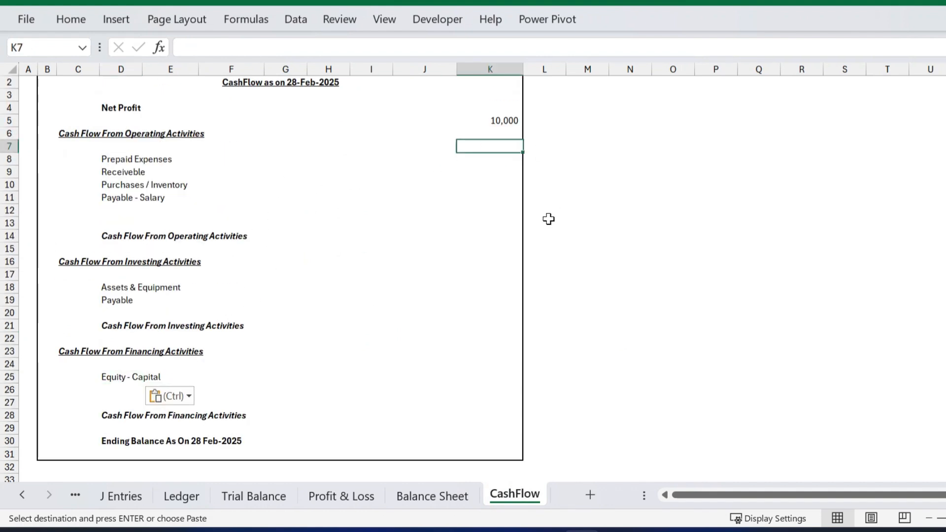
{"action": "key", "text": "Left"}
{"action": "type", "text": "=vl"}
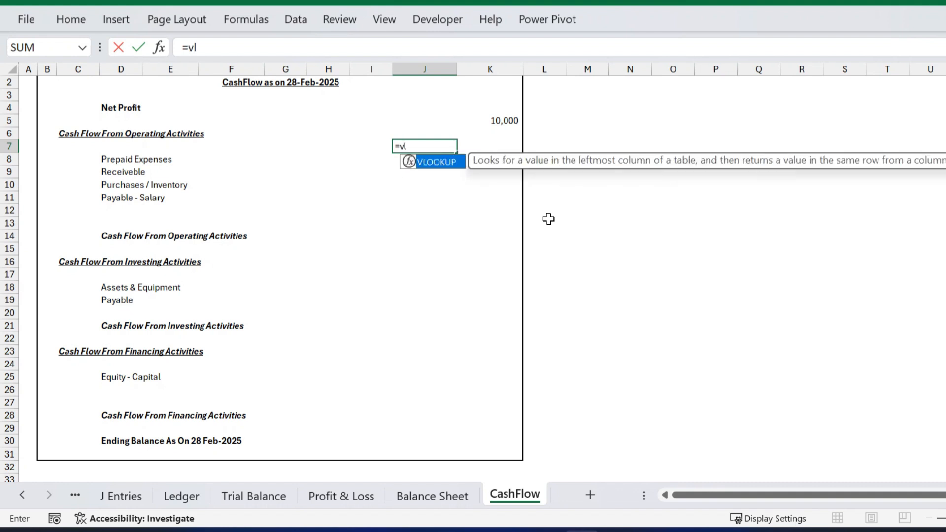
{"action": "key", "text": "Tab"}
{"action": "key", "text": "Left"}
{"action": "key", "text": "Left"}
{"action": "key", "text": "Left"}
{"action": "key", "text": "Left"}
{"action": "key", "text": "Left"}
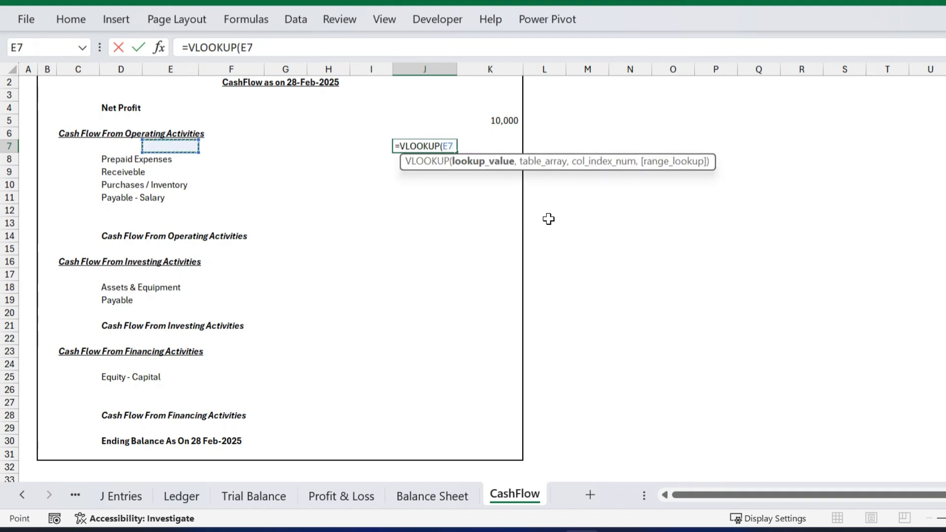
{"action": "key", "text": "BackSpace"}
{"action": "key", "text": "BackSpace"}
{"action": "key", "text": "BackSpace"}
{"action": "key", "text": "BackSpace"}
{"action": "key", "text": "BackSpace"}
{"action": "key", "text": "BackSpace"}
{"action": "key", "text": "BackSpace"}
{"action": "key", "text": "BackSpace"}
{"action": "key", "text": "BackSpace"}
{"action": "key", "text": "BackSpace"}
{"action": "key", "text": "BackSpace"}
{"action": "key", "text": "Return"}
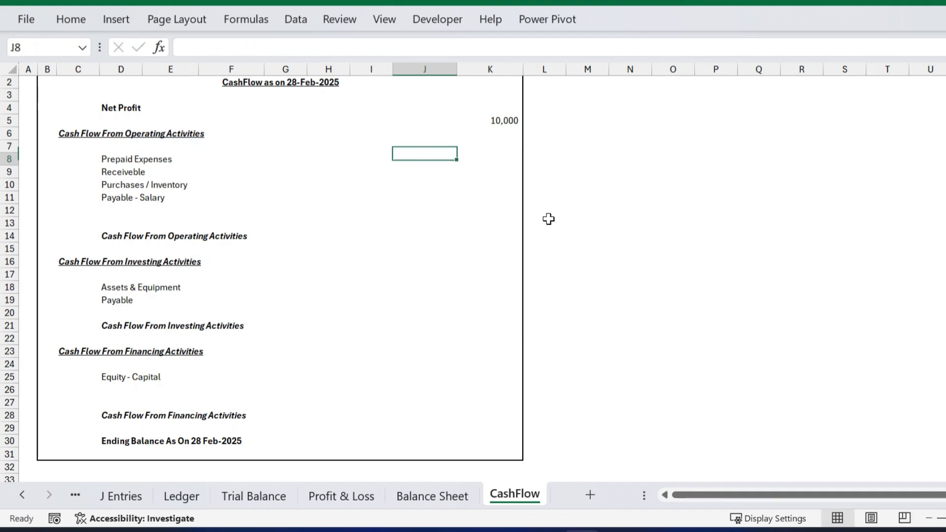
Enter =VLOOKUP(D8,'Trial Balance'!$A$4:$D$20,4,FALSE) in J8, returning 50,000.
{"action": "type", "text": "=VLOOKUP("}
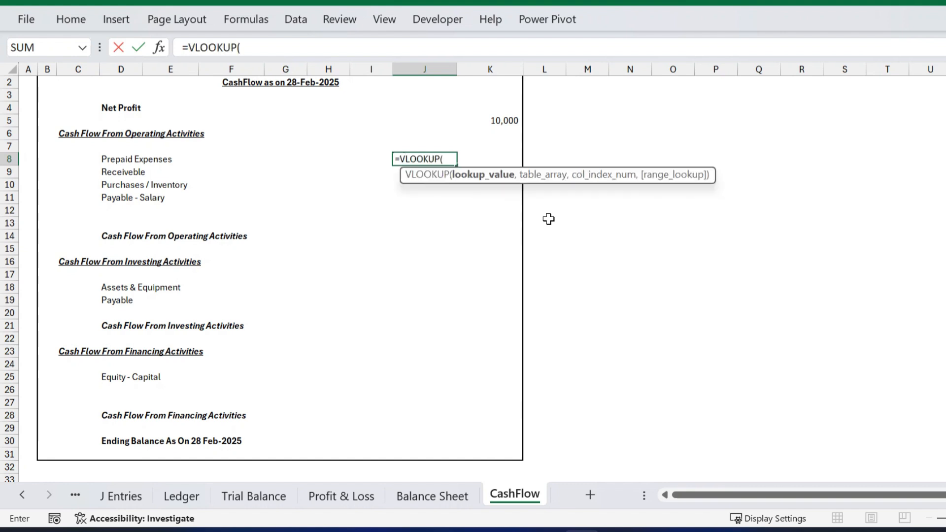
{"action": "key", "text": "Left"}
{"action": "key", "text": "Left"}
{"action": "key", "text": "Left"}
{"action": "key", "text": "Left"}
{"action": "key", "text": "Left"}
{"action": "key", "text": "Left"}
{"action": "type", "text": ","}
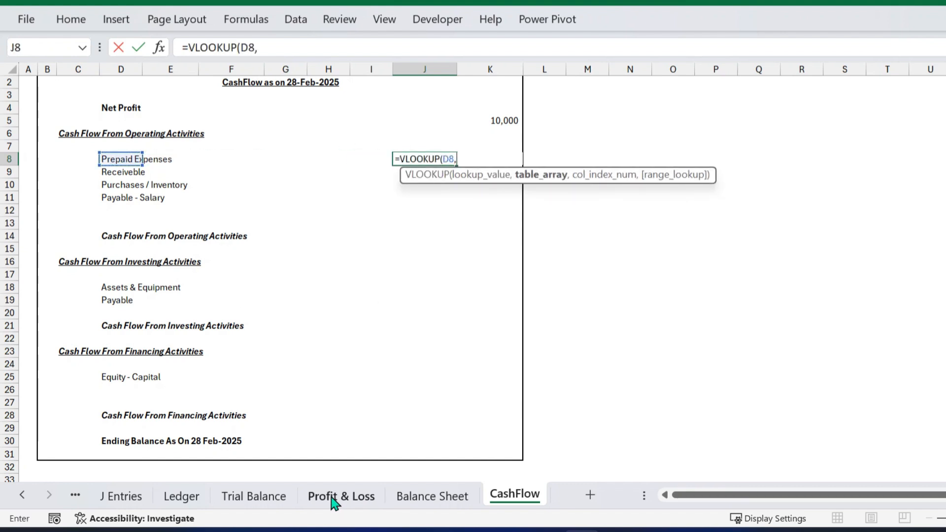
{"action": "left_click", "coordinate": [253, 496]}
{"action": "left_click_drag", "start_coordinate": [44, 154], "coordinate": [354, 432]}
{"action": "key", "text": "F4"}
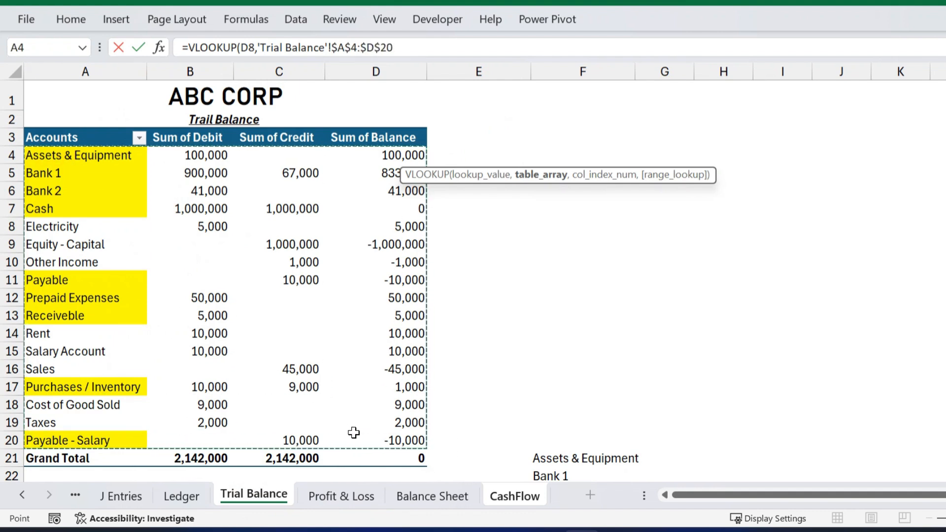
{"action": "type", "text": ",4"}
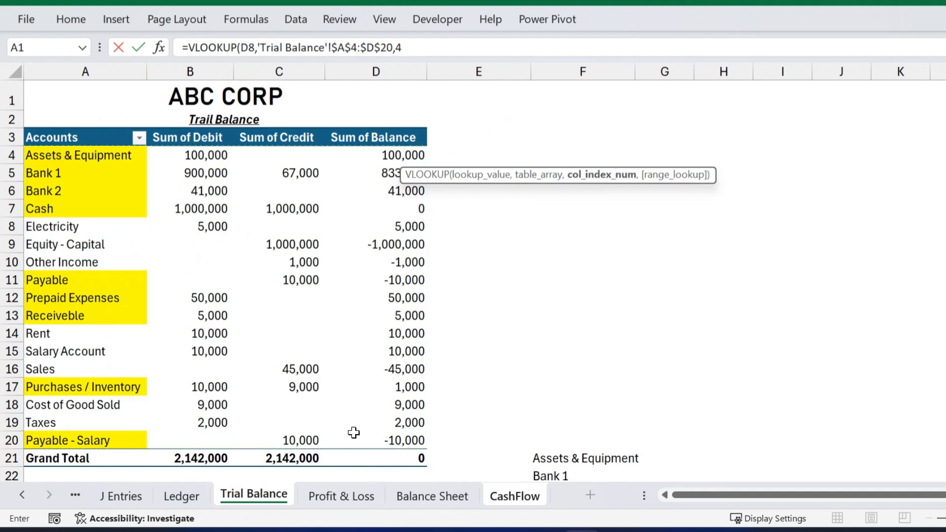
{"action": "type", "text": ",FALSE"}
{"action": "key", "text": "Return"}
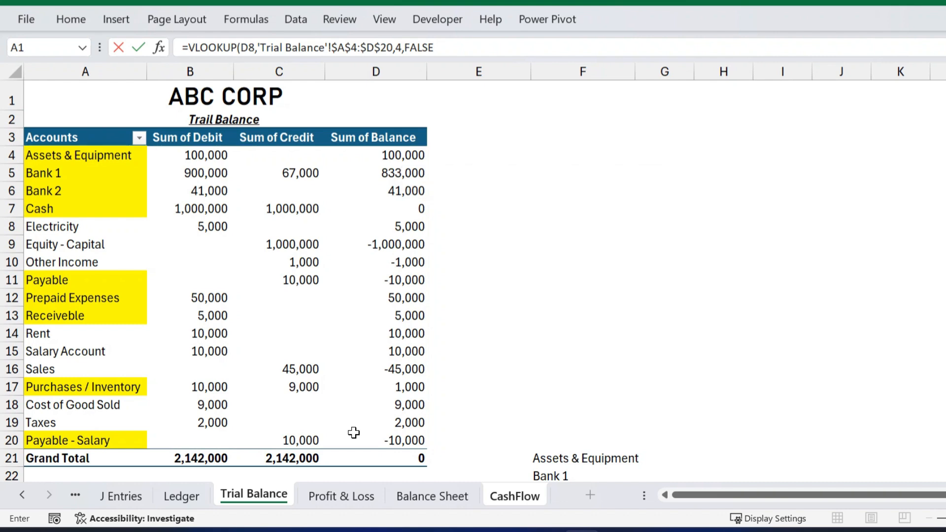
{"action": "key", "text": "Up"}
Fill the J8 lookup down to J11 (5,000, 1,000, (10,000)) and copy it.
{"action": "key", "text": "shift+Down"}
{"action": "key", "text": "shift+Down"}
{"action": "key", "text": "shift+Down"}
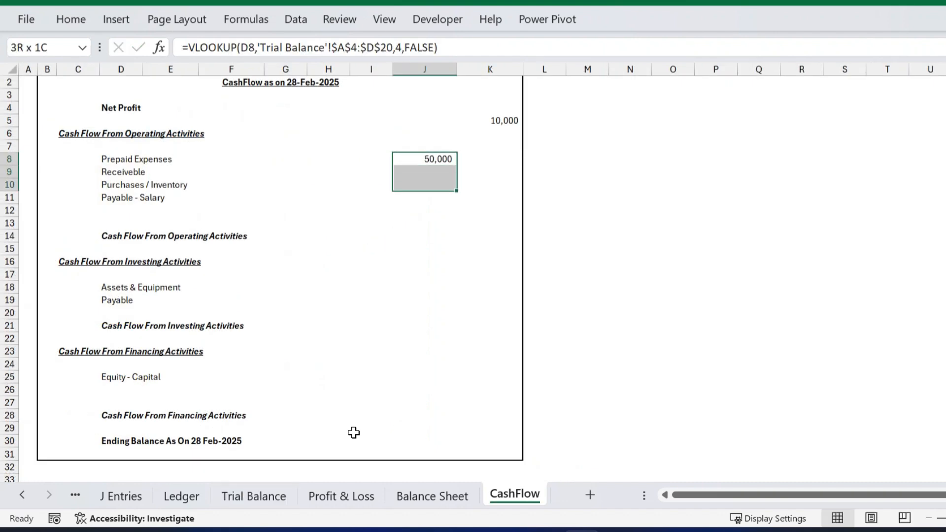
{"action": "key", "text": "ctrl+d"}
{"action": "key", "text": "Down"}
{"action": "key", "text": "Down"}
{"action": "key", "text": "Down"}
{"action": "key", "text": "Down"}
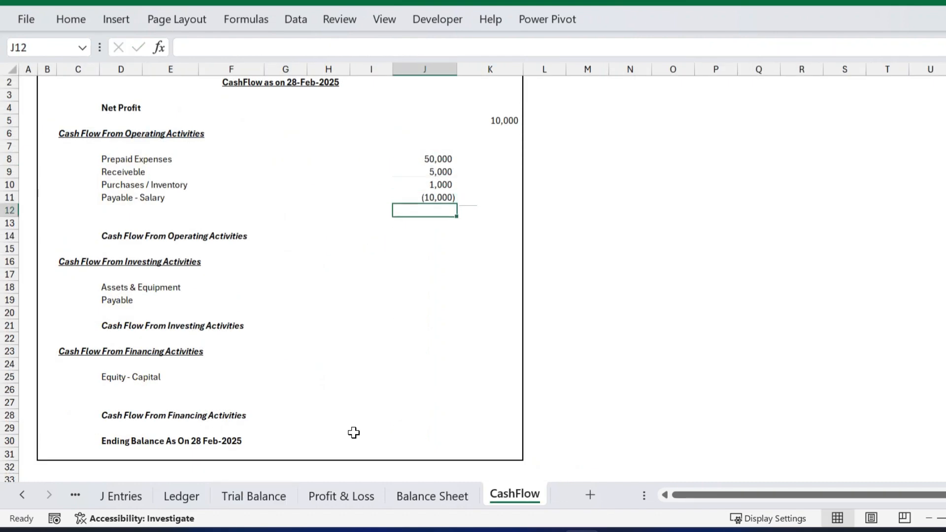
{"action": "key", "text": "Up"}
{"action": "key", "text": "ctrl+c"}
Paste the lookup formula into J18 and J19, showing 100,000 and (10,000).
{"action": "key", "text": "Down"}
{"action": "key", "text": "Down"}
{"action": "key", "text": "Down"}
{"action": "key", "text": "Down"}
{"action": "key", "text": "Down"}
{"action": "key", "text": "Down"}
{"action": "key", "text": "Down"}
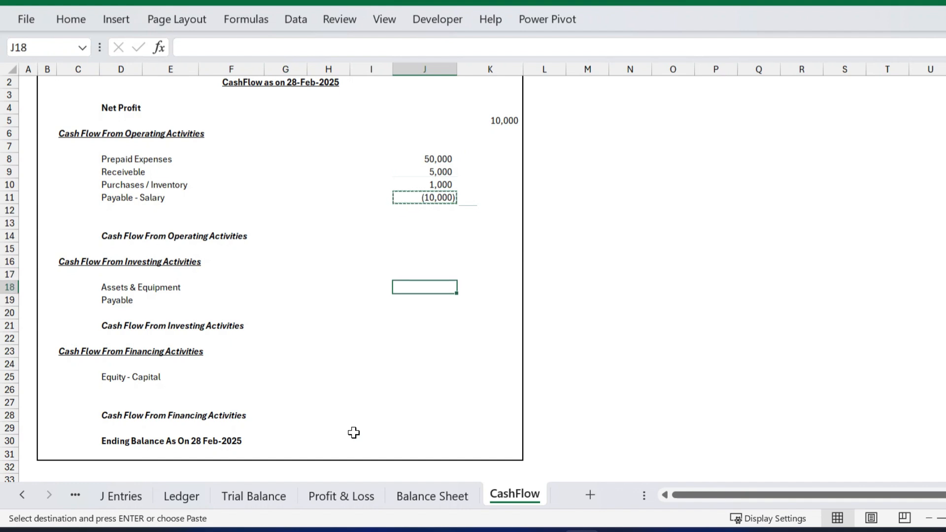
{"action": "key", "text": "Up"}
{"action": "key", "text": "Left"}
{"action": "key", "text": "Left"}
{"action": "key", "text": "Left"}
{"action": "key", "text": "Left"}
{"action": "key", "text": "Down"}
{"action": "key", "text": "Right"}
{"action": "key", "text": "Right"}
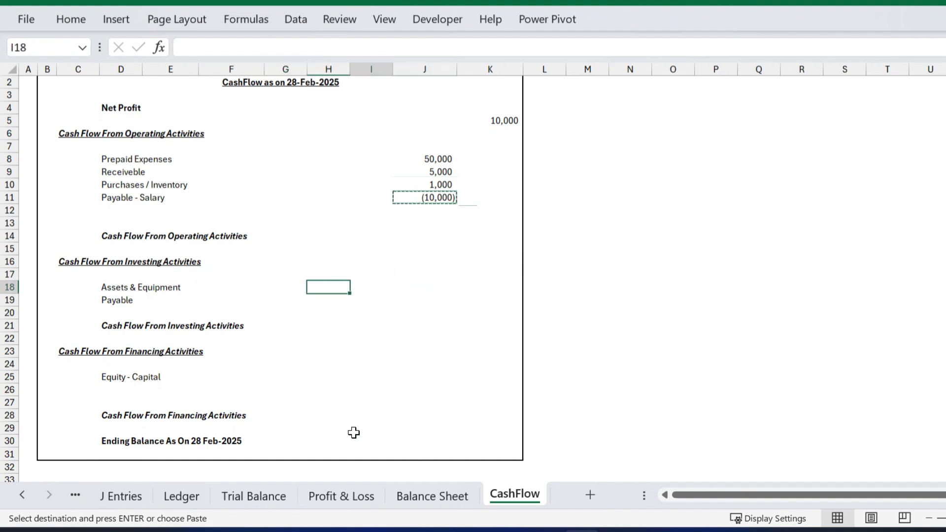
{"action": "key", "text": "Right"}
{"action": "key", "text": "Right"}
{"action": "key", "text": "ctrl+v"}
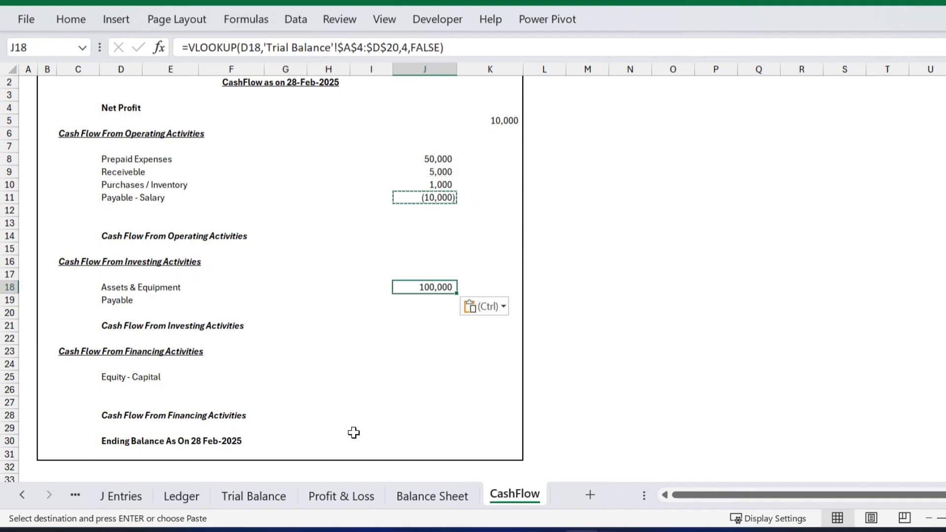
{"action": "key", "text": "Down"}
{"action": "key", "text": "ctrl+v"}
Copy the lookup formula into J25 so Equity - Capital shows (1,000,000).
{"action": "key", "text": "ctrl"}
{"action": "key", "text": "Escape"}
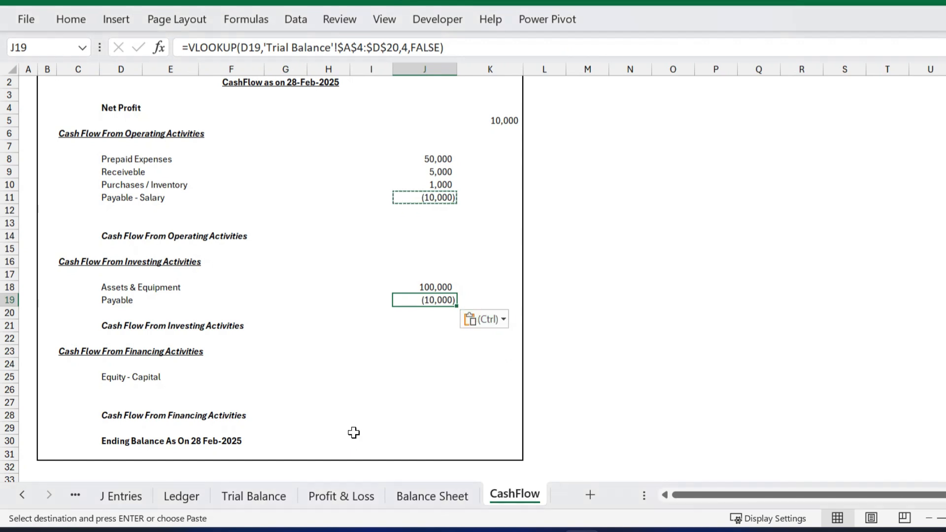
{"action": "key", "text": "ctrl+c"}
{"action": "key", "text": "Down"}
{"action": "key", "text": "Down"}
{"action": "key", "text": "Down"}
{"action": "key", "text": "Down"}
{"action": "key", "text": "Down"}
{"action": "key", "text": "Down"}
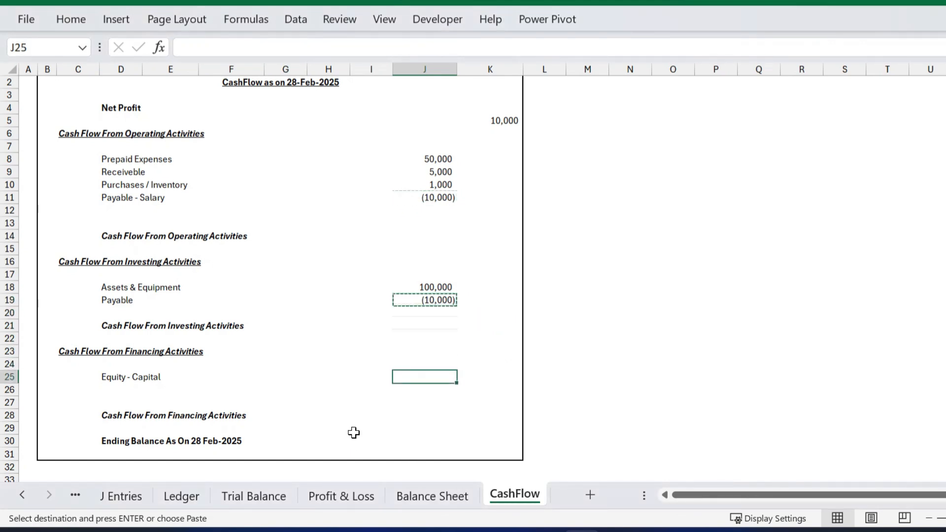
{"action": "key", "text": "ctrl+v"}
{"action": "key", "text": "Up"}
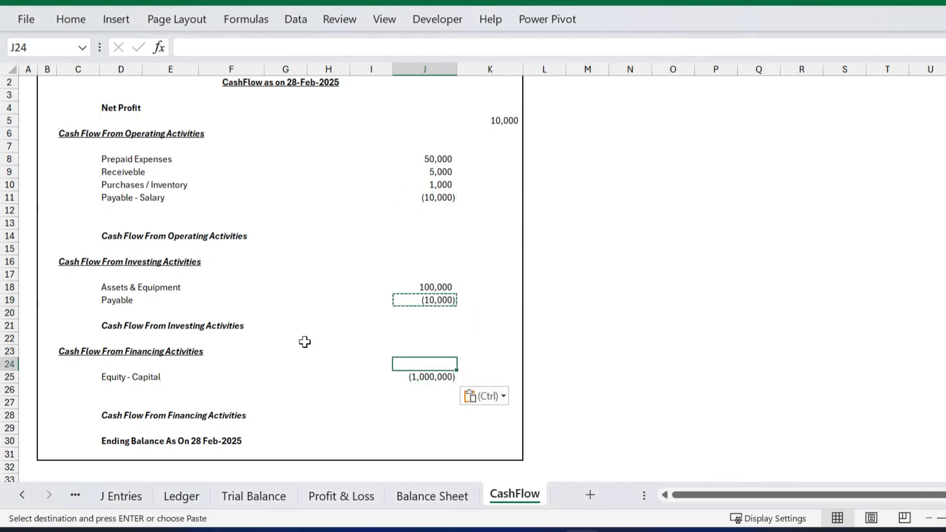
{"action": "left_click", "coordinate": [503, 213]}
Total the operating activities in K14 with SUM over J8:J13.
{"action": "left_click", "coordinate": [243, 237]}
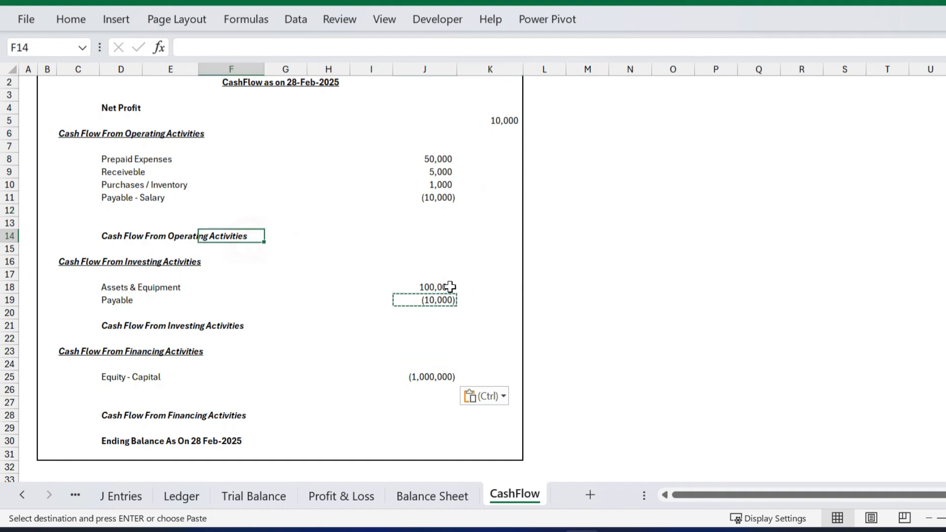
{"action": "key", "text": "Right"}
{"action": "key", "text": "Right"}
{"action": "key", "text": "Right"}
{"action": "key", "text": "Right"}
{"action": "key", "text": "Right"}
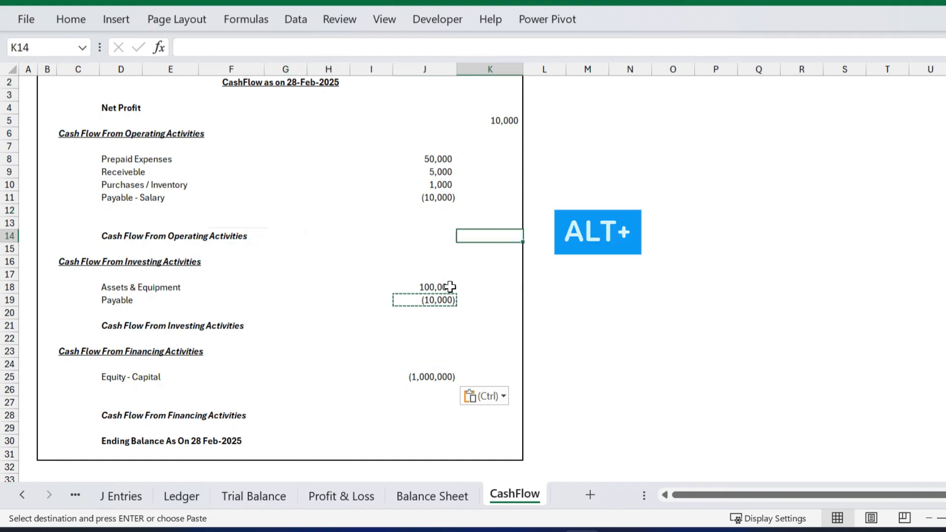
{"action": "key", "text": "alt+="}
{"action": "key", "text": "Left"}
{"action": "key", "text": "Down"}
{"action": "key", "text": "Down"}
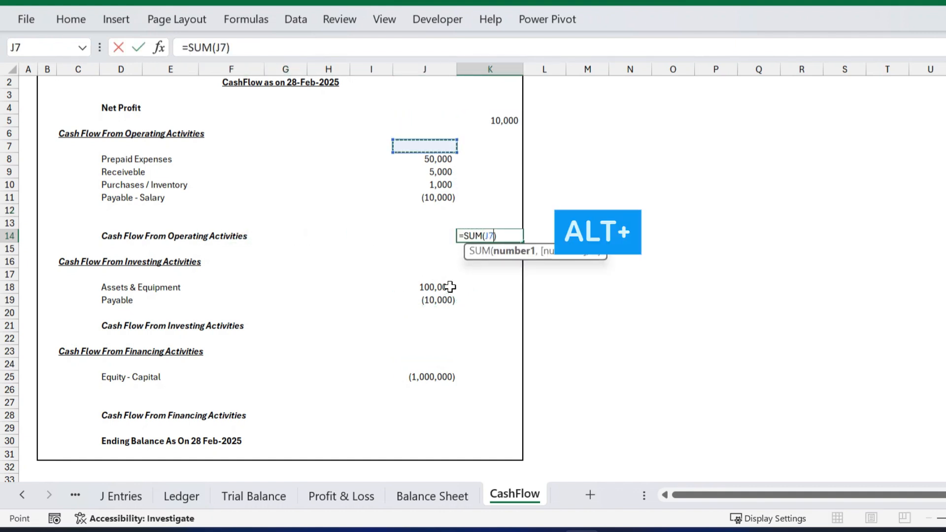
{"action": "key", "text": "Down"}
{"action": "key", "text": "shift+Down"}
{"action": "key", "text": "shift+Down"}
{"action": "key", "text": "shift+Down"}
{"action": "key", "text": "shift+Down"}
{"action": "key", "text": "shift+Down"}
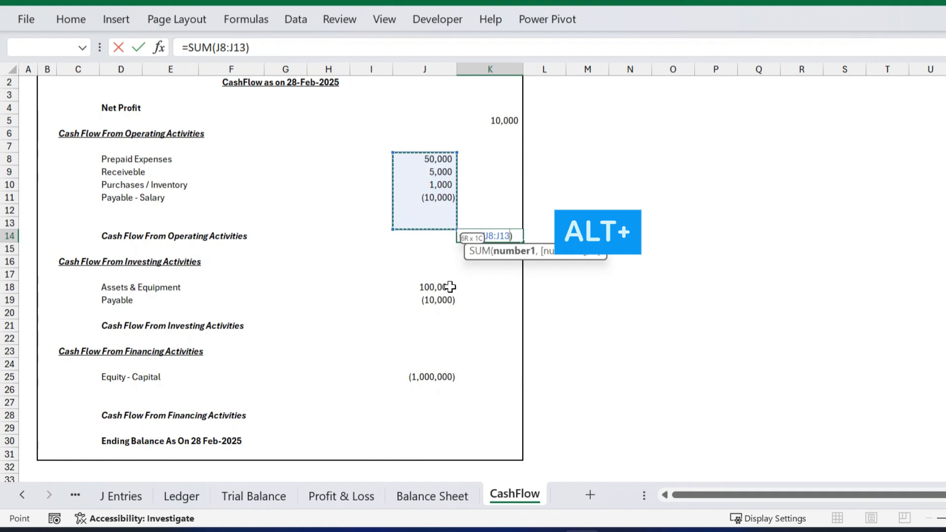
{"action": "key", "text": "Return"}
Total the investing activities in K21 with SUM over J18:J20, giving 90,000.
{"action": "key", "text": "Down"}
{"action": "key", "text": "Down"}
{"action": "key", "text": "Down"}
{"action": "key", "text": "Down"}
{"action": "key", "text": "Down"}
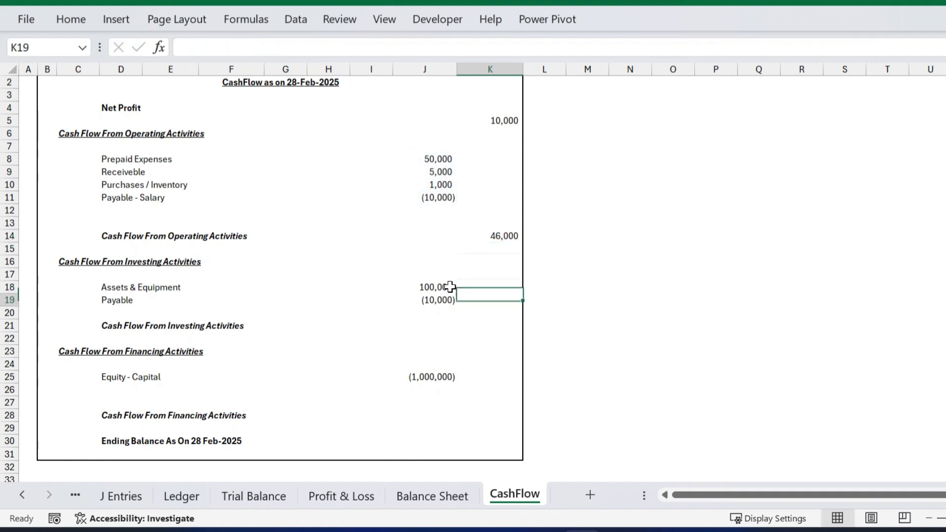
{"action": "key", "text": "Down"}
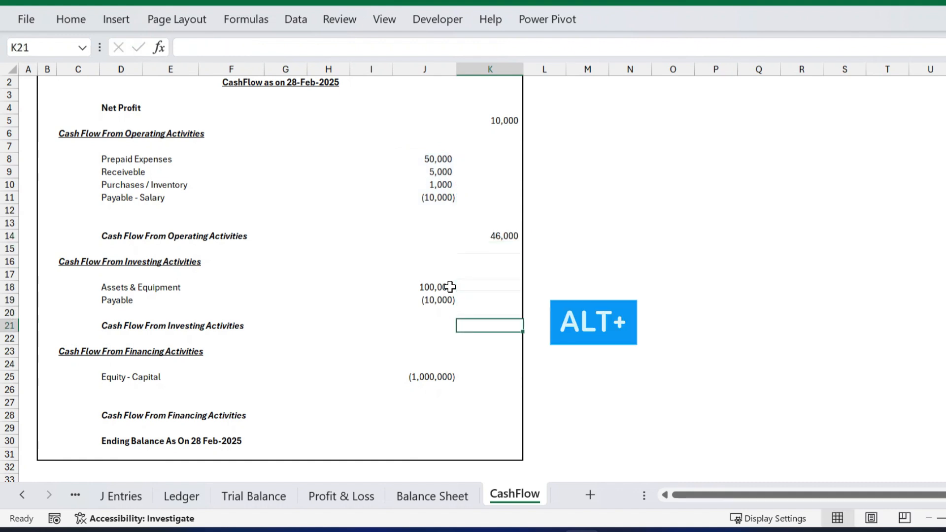
{"action": "key", "text": "alt+="}
{"action": "key", "text": "Down"}
{"action": "key", "text": "Down"}
{"action": "key", "text": "Down"}
{"action": "key", "text": "Down"}
{"action": "key", "text": "Down"}
{"action": "key", "text": "Down"}
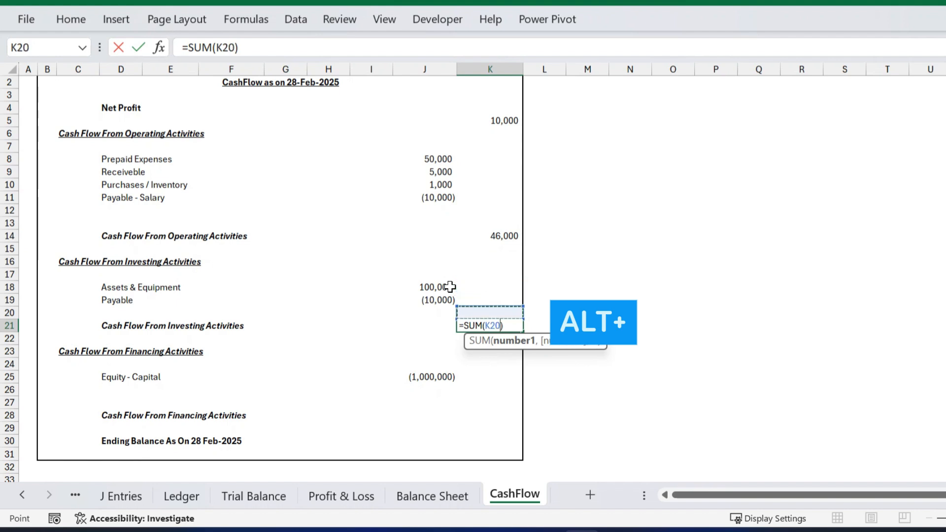
{"action": "key", "text": "Left"}
{"action": "key", "text": "shift+Up"}
{"action": "key", "text": "shift+Up"}
{"action": "key", "text": "Return"}
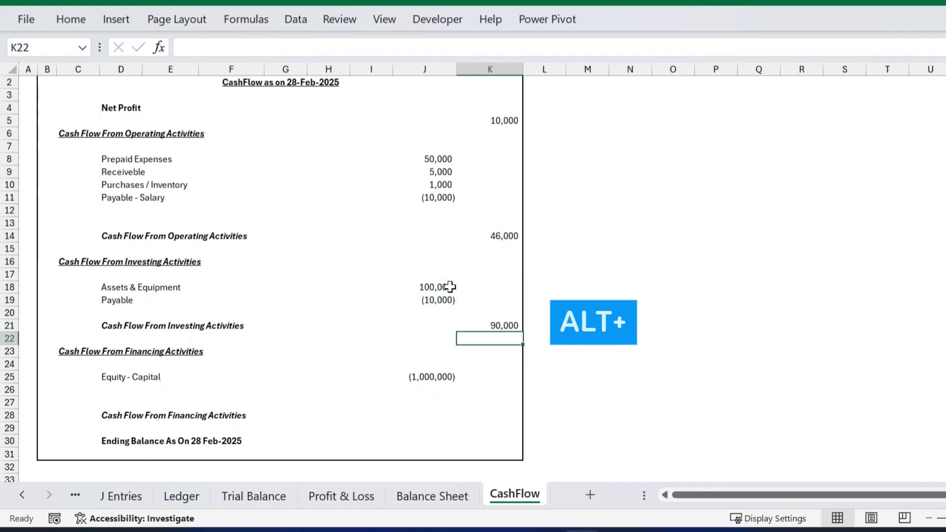
Total the financing activities in K28 with SUM over J25:J27, giving (1,000,000).
{"action": "key", "text": "Down"}
{"action": "key", "text": "Down"}
{"action": "key", "text": "Down"}
{"action": "key", "text": "Down"}
{"action": "key", "text": "Down"}
{"action": "key", "text": "Down"}
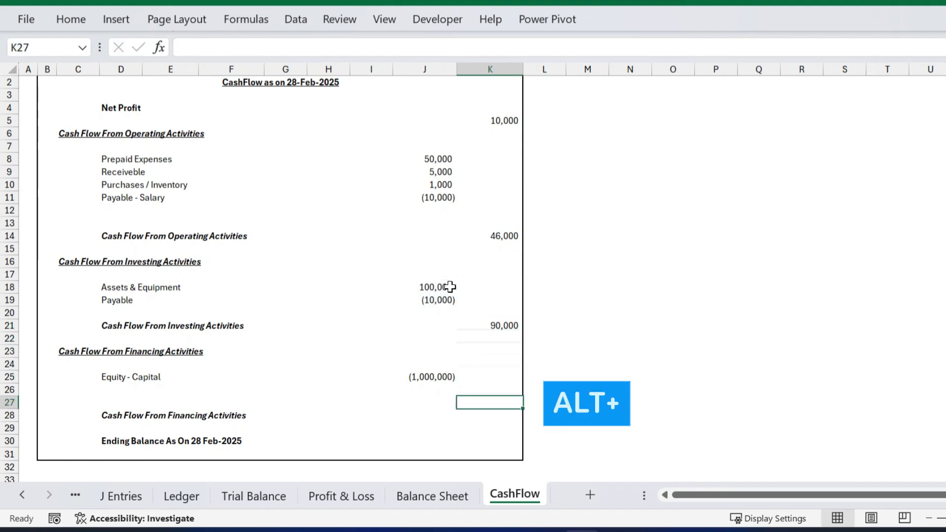
{"action": "key", "text": "alt+equal"}
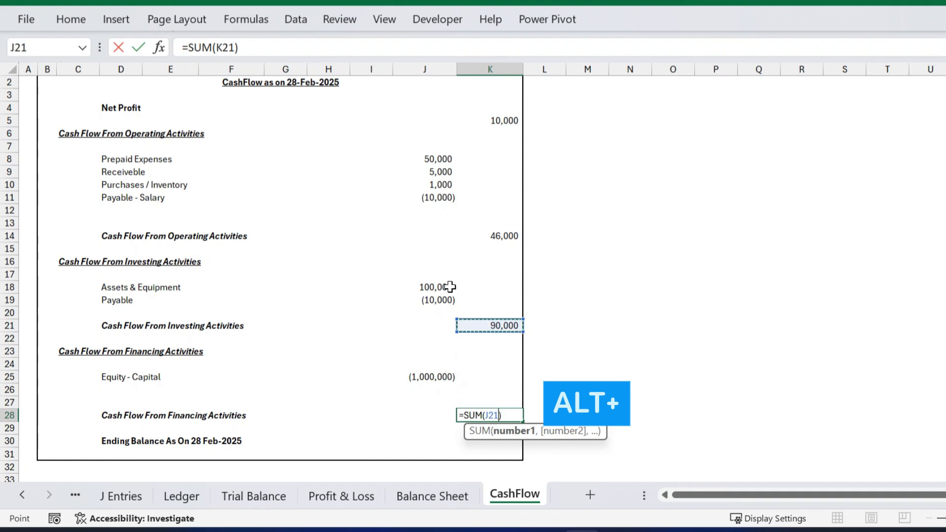
{"action": "key", "text": "Left"}
{"action": "key", "text": "Down"}
{"action": "key", "text": "Down"}
{"action": "key", "text": "Down"}
{"action": "key", "text": "Down"}
{"action": "key", "text": "shift+Down"}
{"action": "key", "text": "shift+Down"}
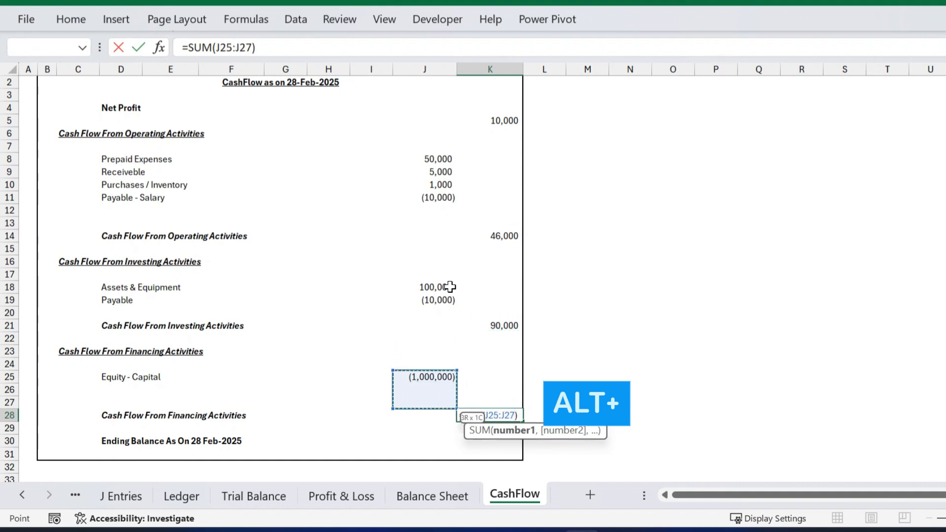
{"action": "key", "text": "Return"}
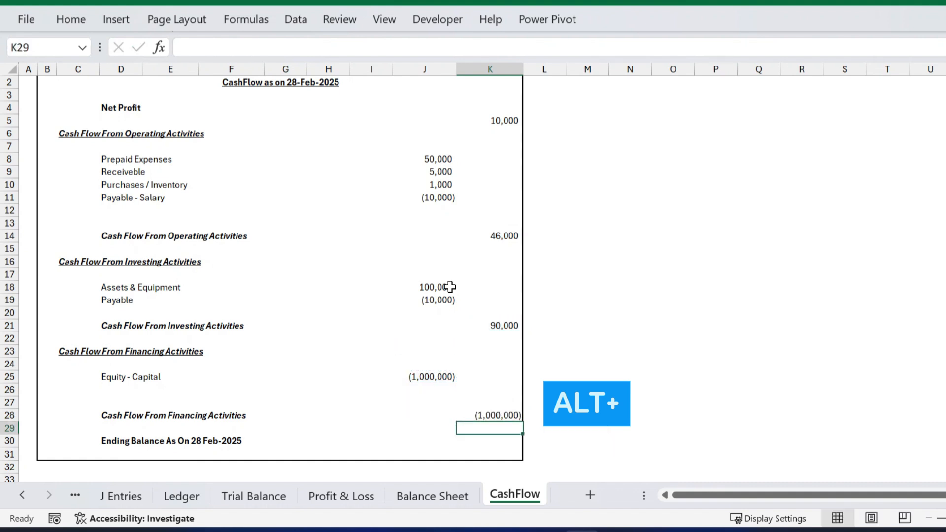
{"action": "left_click", "coordinate": [494, 241]}
Apply a top border to the K14, K21 and K28 subtotals (46,000, 90,000, (1,000,000)).
{"action": "left_click", "coordinate": [499, 321], "text": "ctrl"}
{"action": "left_click", "coordinate": [493, 415], "text": "ctrl"}
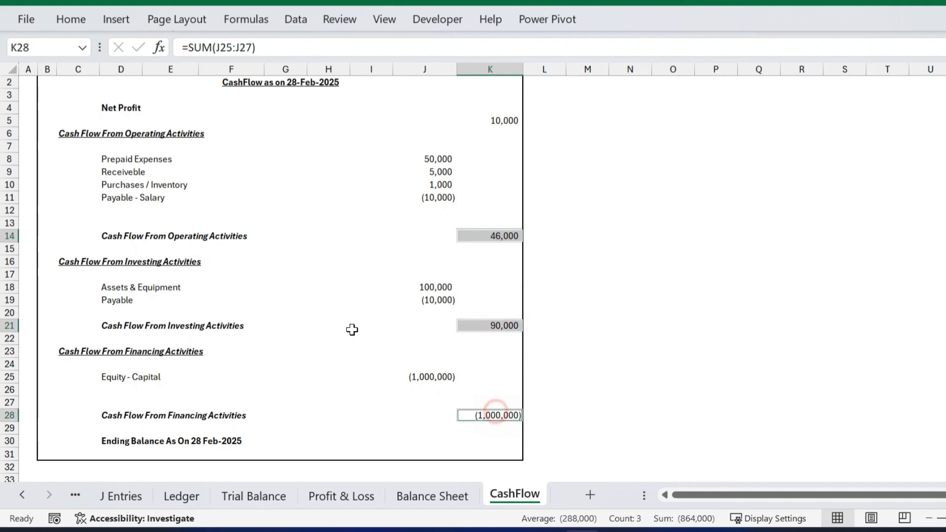
{"action": "left_click", "coordinate": [71, 19]}
{"action": "left_click", "coordinate": [211, 78]}
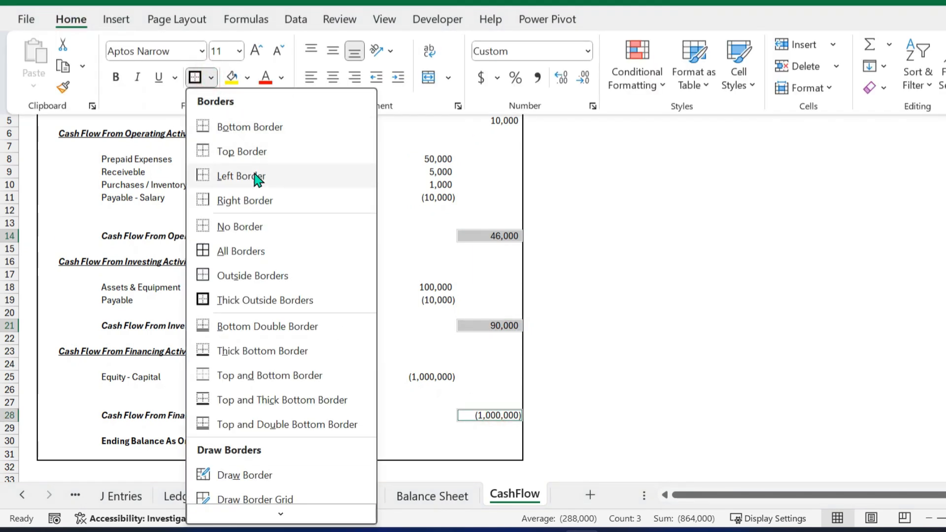
{"action": "left_click", "coordinate": [238, 150]}
{"action": "left_click", "coordinate": [613, 296]}
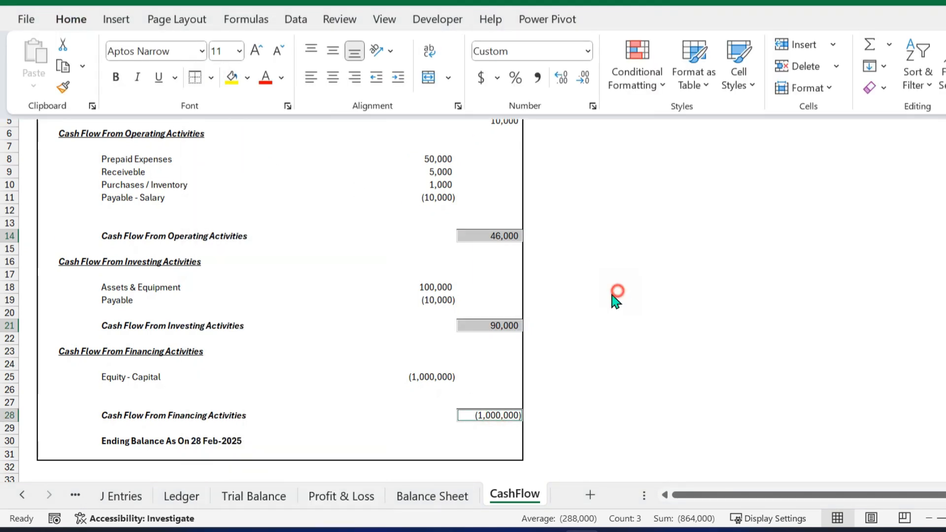
{"action": "left_click", "coordinate": [496, 284]}
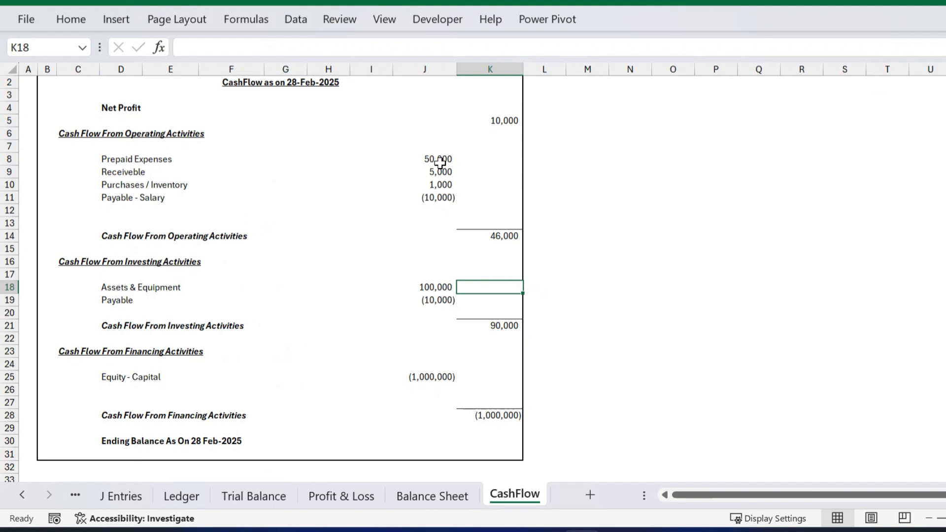
{"action": "left_click_drag", "start_coordinate": [127, 158], "coordinate": [425, 163]}
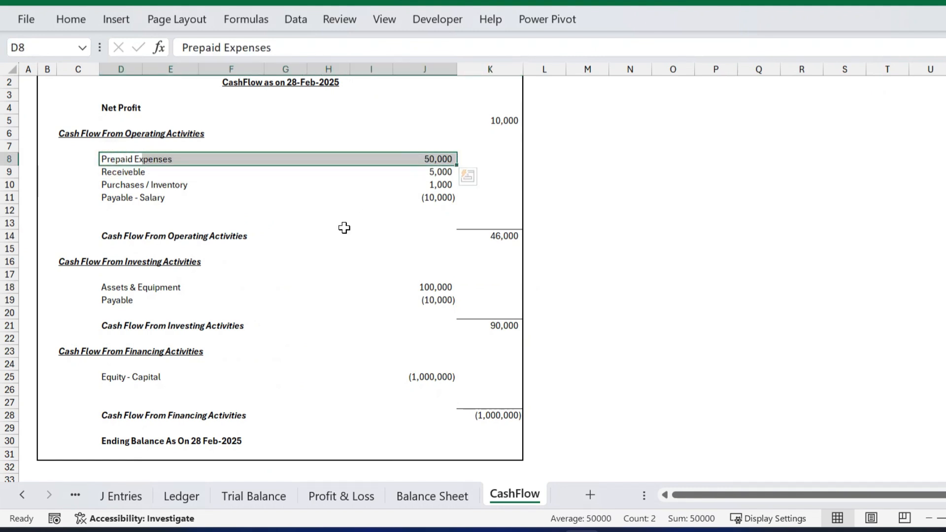
{"action": "left_click", "coordinate": [425, 183]}
{"action": "left_click", "coordinate": [427, 159]}
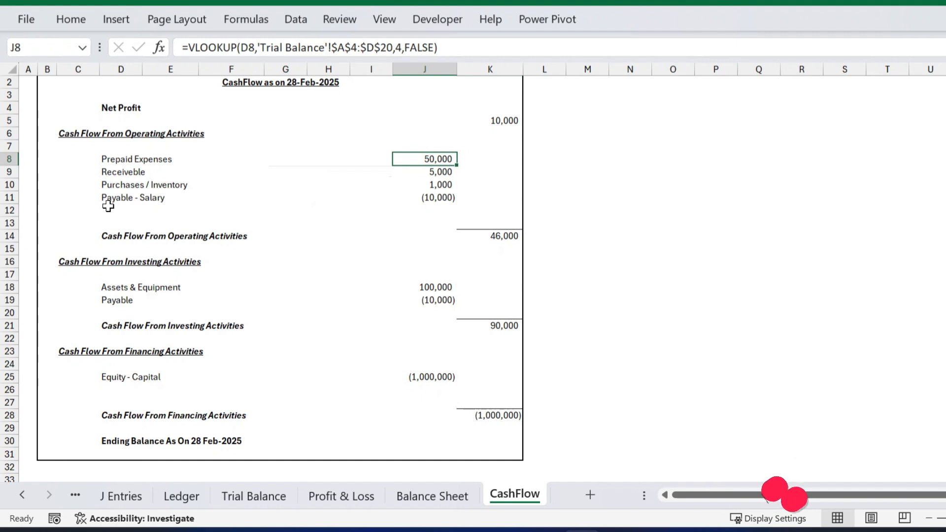
{"action": "left_click_drag", "start_coordinate": [106, 200], "coordinate": [412, 202]}
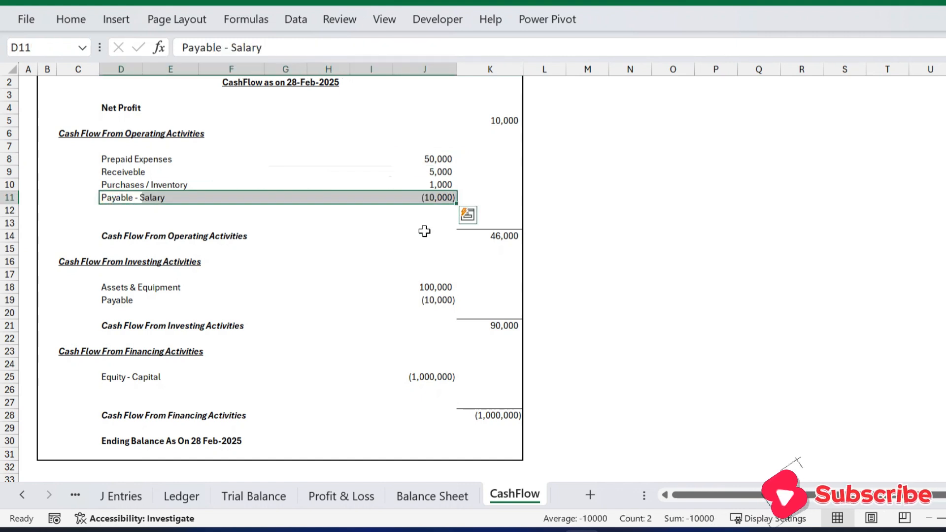
{"action": "left_click", "coordinate": [433, 160]}
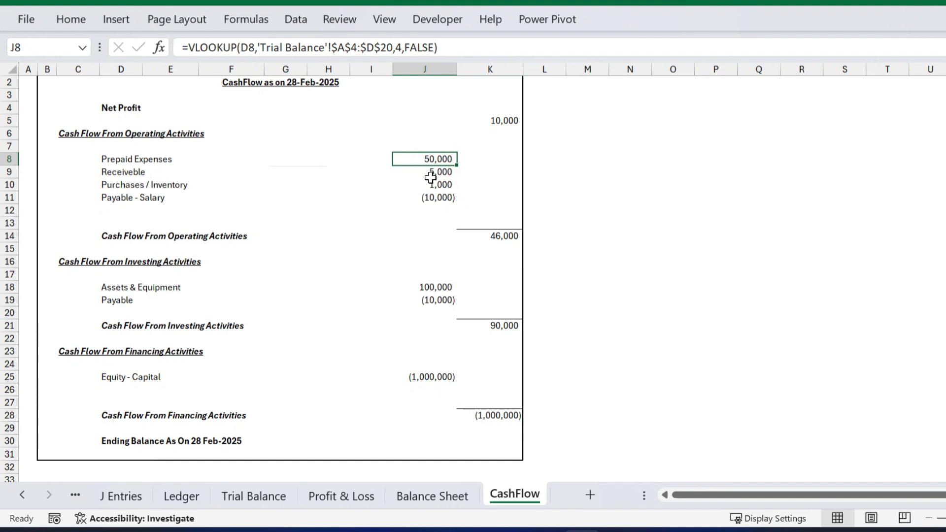
{"action": "left_click_drag", "start_coordinate": [434, 157], "coordinate": [426, 203]}
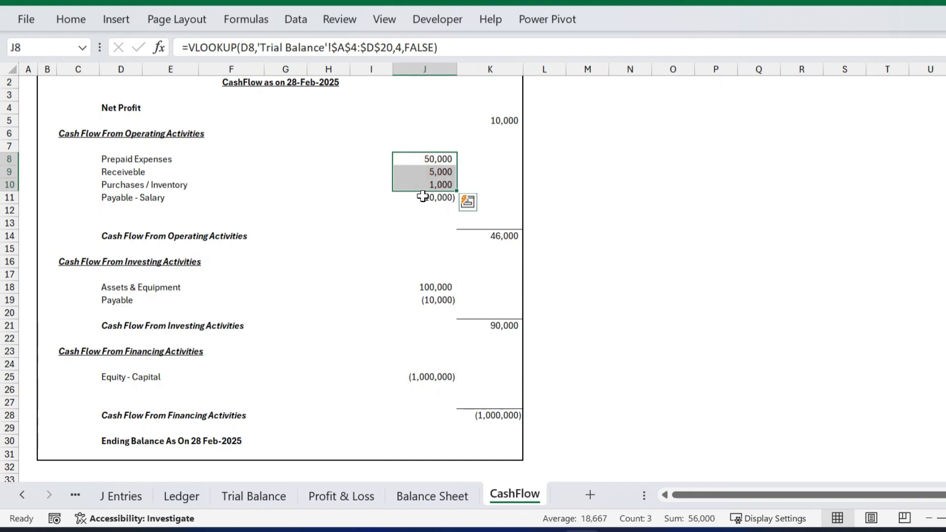
{"action": "left_click", "coordinate": [422, 197]}
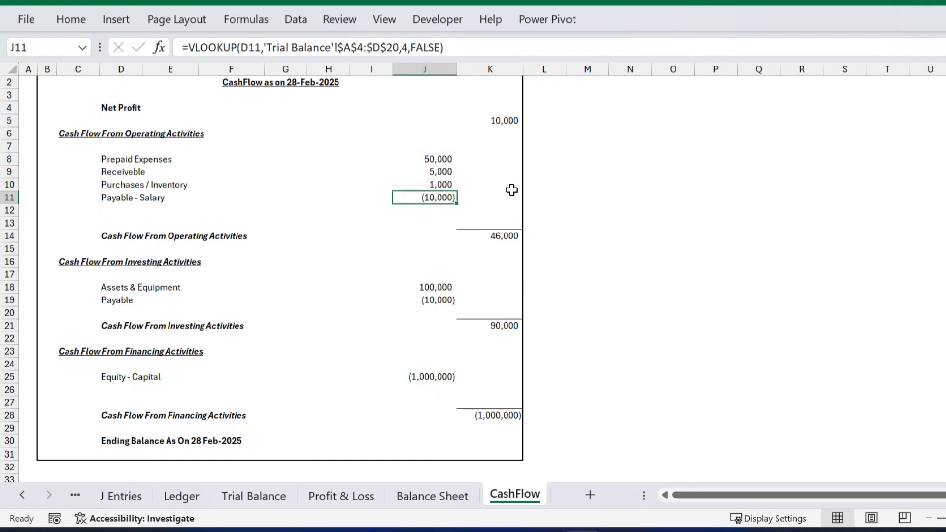
Append *-1 to the Prepaid Expenses lookup in J8 and fill it down through J11.
{"action": "left_click", "coordinate": [445, 161]}
{"action": "left_click", "coordinate": [446, 46]}
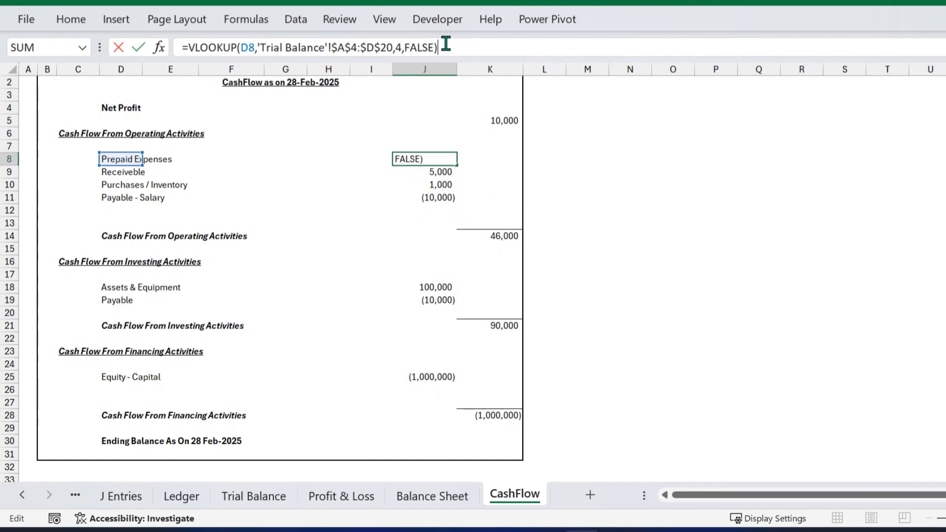
{"action": "key", "text": "Return"}
{"action": "key", "text": "Up"}
{"action": "key", "text": "shift+Down"}
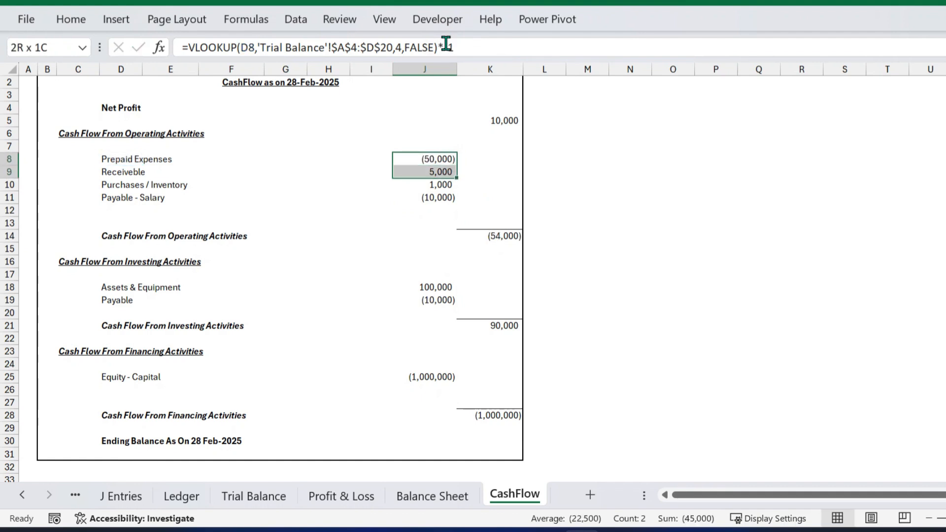
{"action": "key", "text": "shift+Down"}
{"action": "key", "text": "shift+Down"}
{"action": "key", "text": "ctrl+d"}
{"action": "key", "text": "Down"}
{"action": "key", "text": "Down"}
{"action": "key", "text": "Down"}
{"action": "key", "text": "Down"}
{"action": "key", "text": "Down"}
{"action": "key", "text": "Down"}
{"action": "key", "text": "Down"}
{"action": "key", "text": "Down"}
{"action": "key", "text": "Down"}
{"action": "key", "text": "Down"}
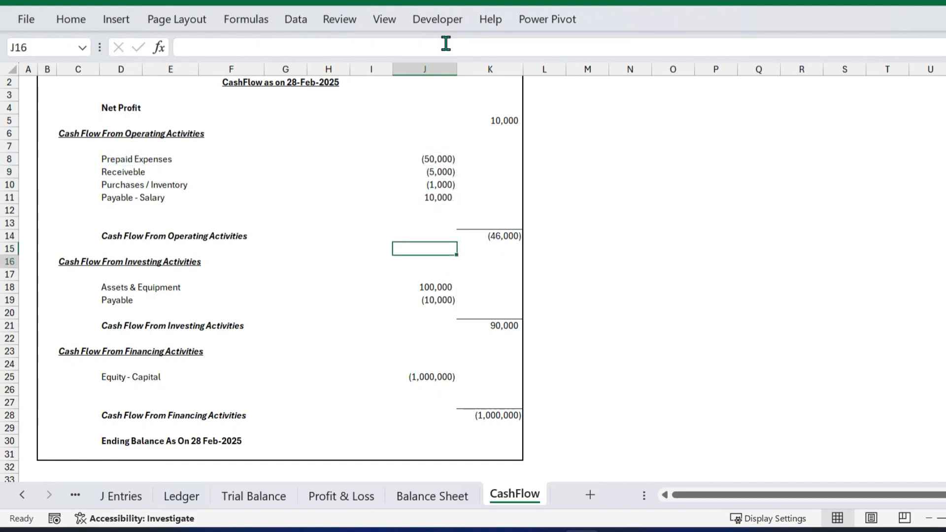
Sign-reverse the Assets & Equipment lookup in J18 and fill it down to J19.
{"action": "left_click", "coordinate": [445, 43]}
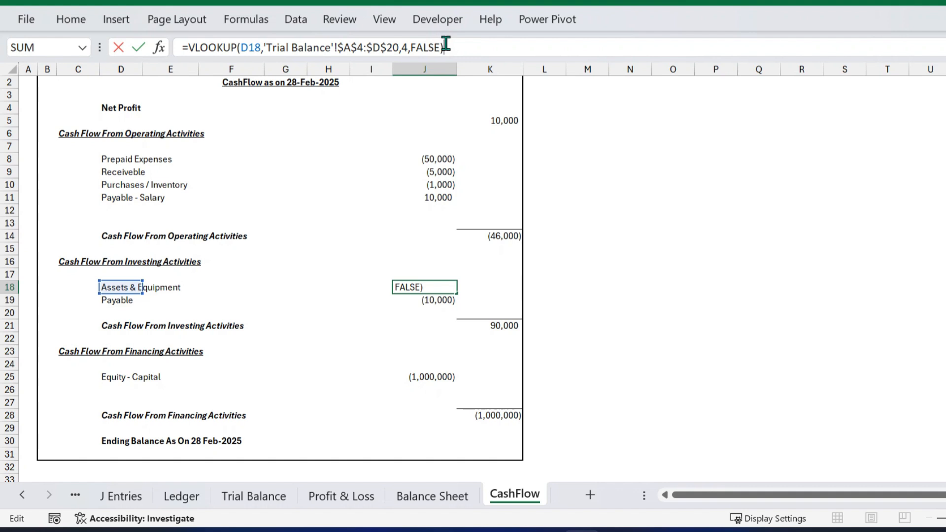
{"action": "type", "text": "*-1"}
{"action": "key", "text": "Return"}
{"action": "key", "text": "ctrl+d"}
{"action": "key", "text": "Down"}
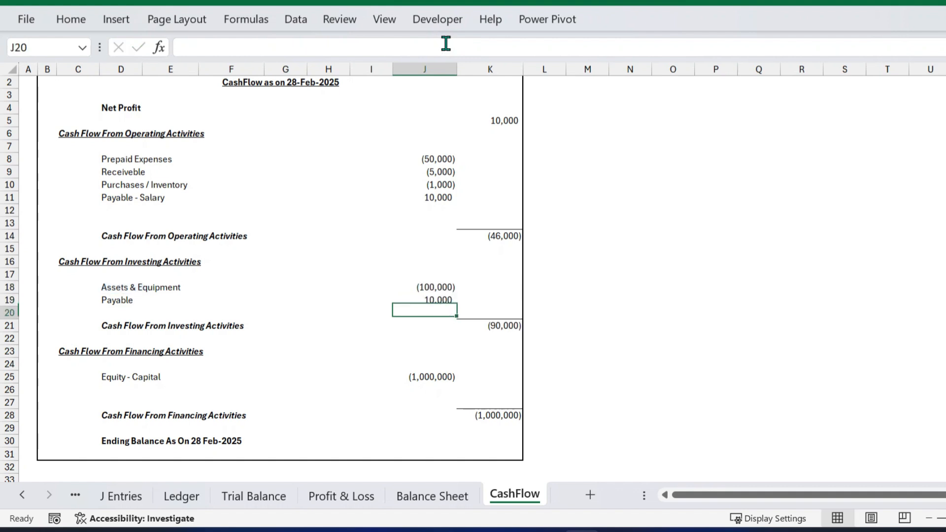
{"action": "key", "text": "Down"}
{"action": "key", "text": "Down"}
{"action": "key", "text": "Down"}
{"action": "key", "text": "Down"}
Append *-1 to the Equity - Capital lookup formula in J25.
{"action": "key", "text": "Down"}
{"action": "left_click", "coordinate": [446, 43]}
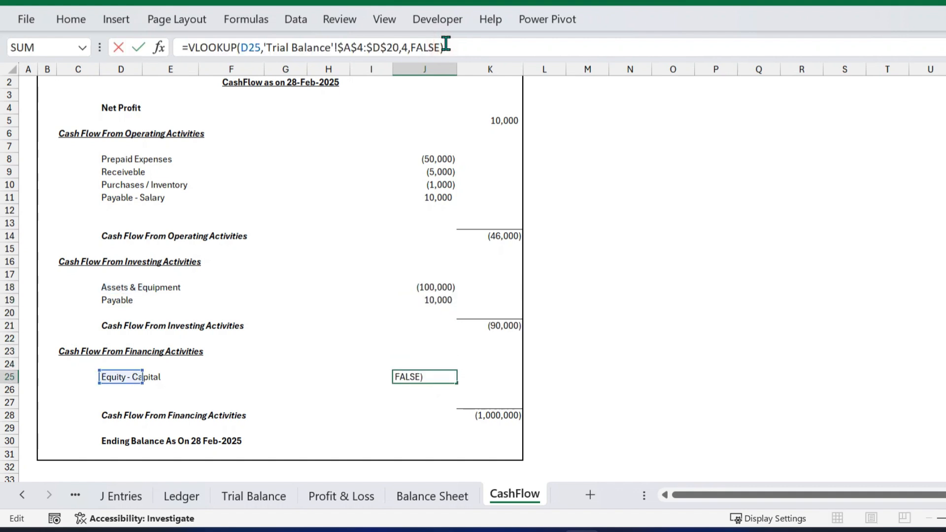
{"action": "type", "text": "*-1"}
{"action": "key", "text": "Return"}
{"action": "key", "text": "Right"}
{"action": "key", "text": "Down"}
{"action": "key", "text": "Down"}
{"action": "key", "text": "Down"}
{"action": "key", "text": "Down"}
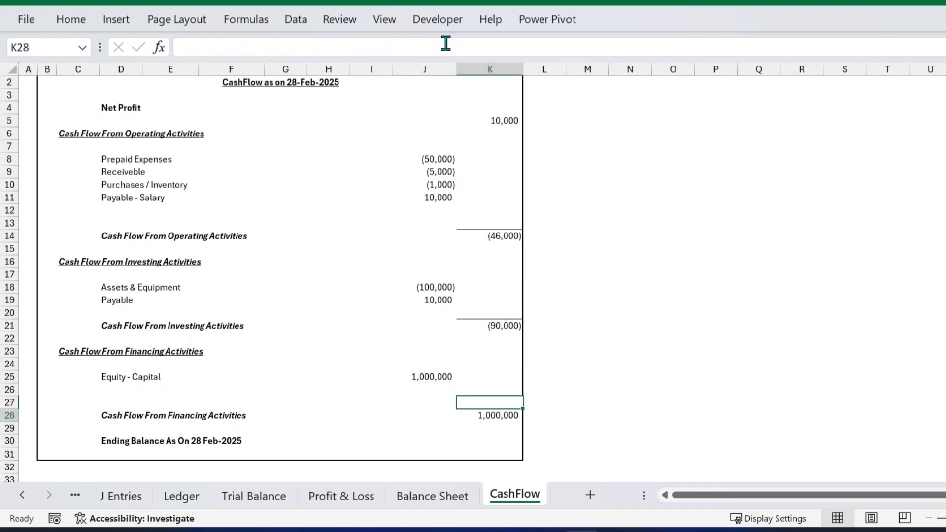
AutoSum K5:K28 in K30 for an ending balance of 874,000.
{"action": "key", "text": "alt+equal"}
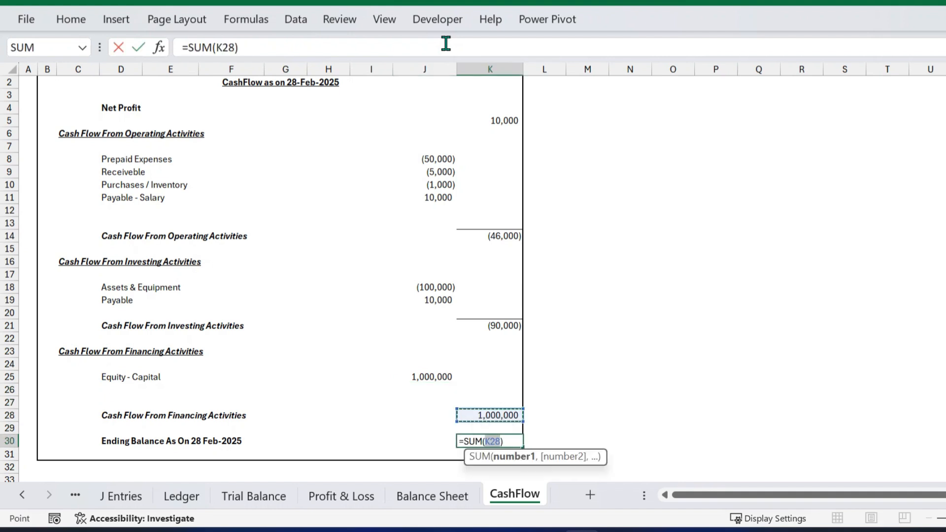
{"action": "key", "text": "shift+Up"}
{"action": "key", "text": "shift+Up"}
{"action": "key", "text": "shift+Up"}
{"action": "key", "text": "shift+Up"}
{"action": "key", "text": "shift+Up"}
{"action": "key", "text": "shift+Up"}
{"action": "key", "text": "shift+Up"}
{"action": "key", "text": "shift+Up"}
{"action": "key", "text": "shift+Up"}
{"action": "key", "text": "shift+Up"}
{"action": "key", "text": "shift+Up"}
{"action": "key", "text": "shift+Up"}
{"action": "key", "text": "shift+Up"}
{"action": "key", "text": "shift+Up"}
{"action": "key", "text": "shift+Up"}
{"action": "key", "text": "shift+Up"}
{"action": "key", "text": "shift+Up"}
{"action": "key", "text": "shift+Up"}
{"action": "key", "text": "shift+Up"}
{"action": "key", "text": "shift+Up"}
{"action": "key", "text": "shift+Down"}
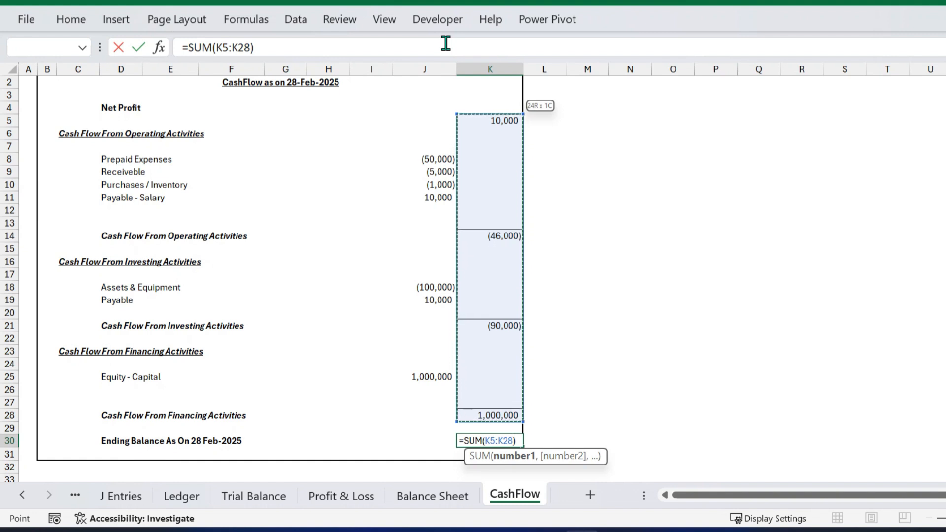
{"action": "key", "text": "Return"}
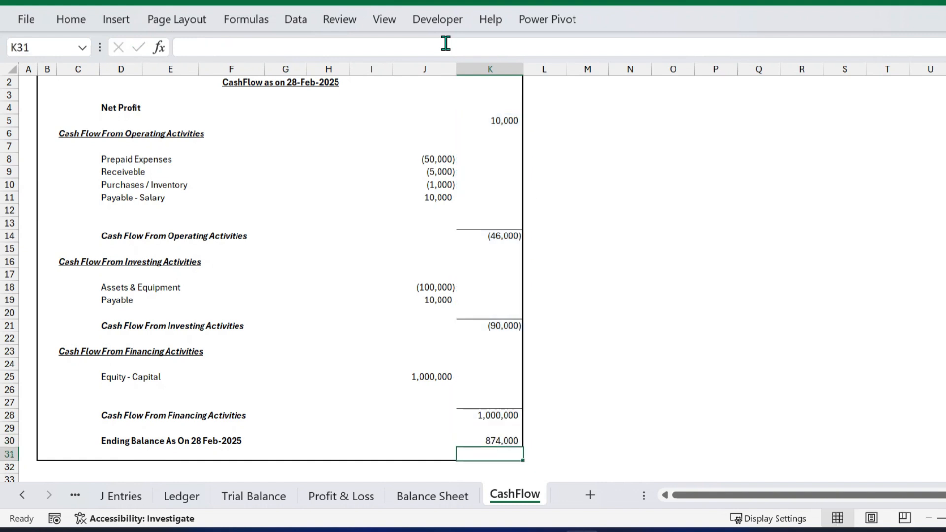
Give the ending balance cell a Top and Thick Bottom Border.
{"action": "left_click", "coordinate": [511, 441]}
{"action": "left_click", "coordinate": [71, 19]}
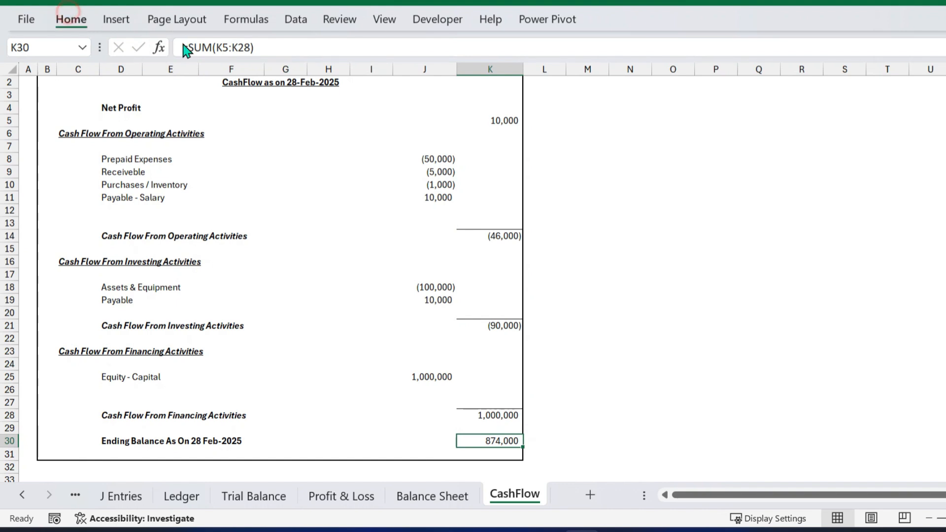
{"action": "left_click", "coordinate": [211, 77]}
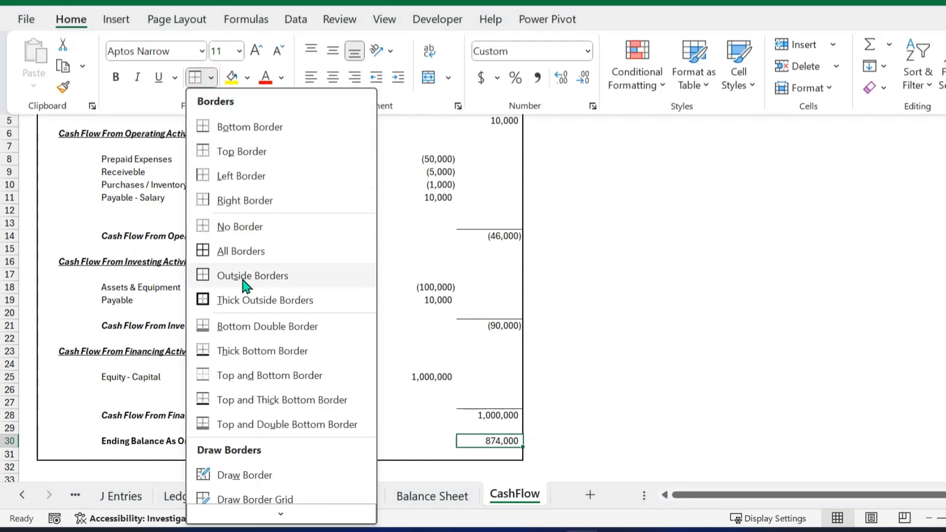
{"action": "left_click", "coordinate": [282, 399]}
{"action": "left_click", "coordinate": [618, 458]}
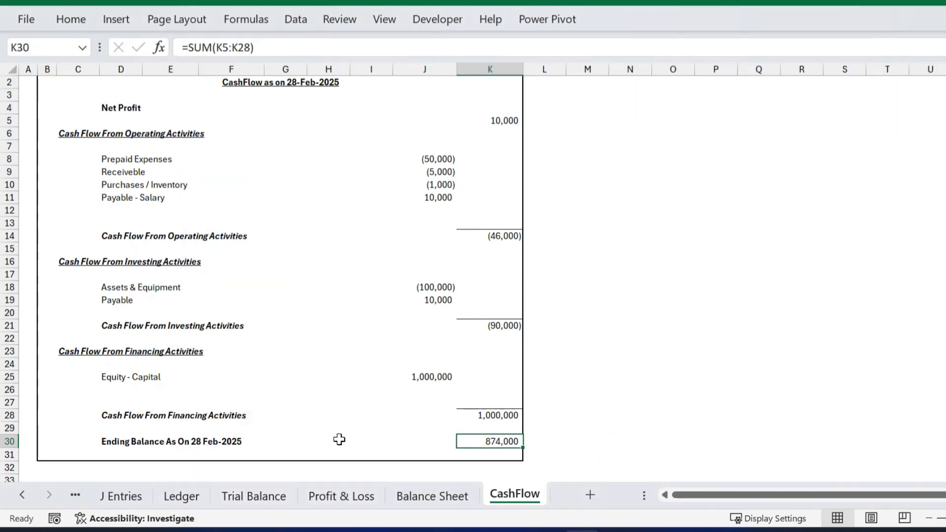
{"action": "left_click", "coordinate": [329, 440]}
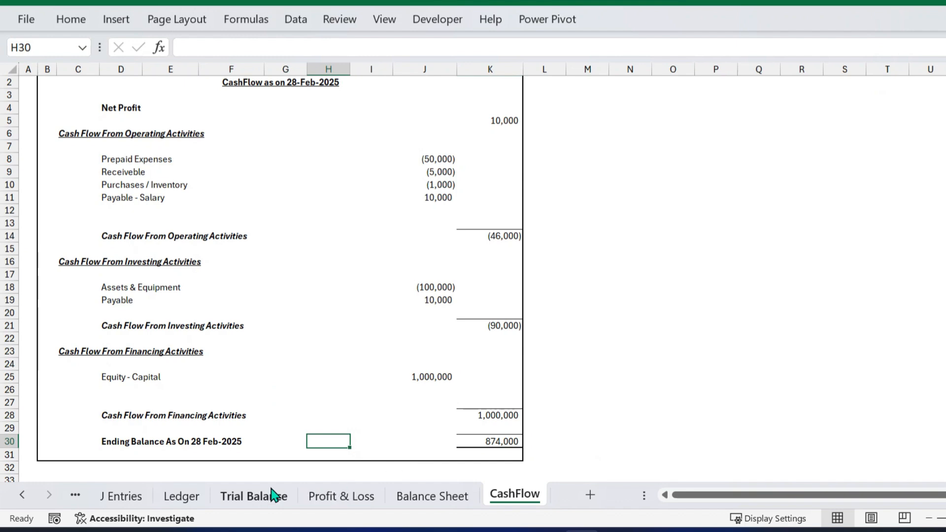
On the Ledger sheet, copy Bank 1's pivot total 833,000 into M3.
{"action": "left_click", "coordinate": [254, 496]}
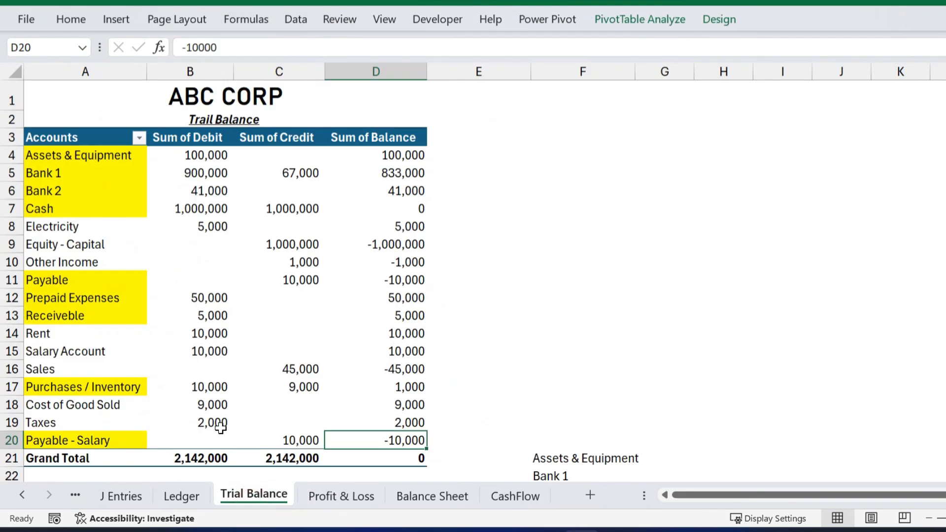
{"action": "left_click", "coordinate": [181, 495]}
{"action": "left_click", "coordinate": [655, 190]}
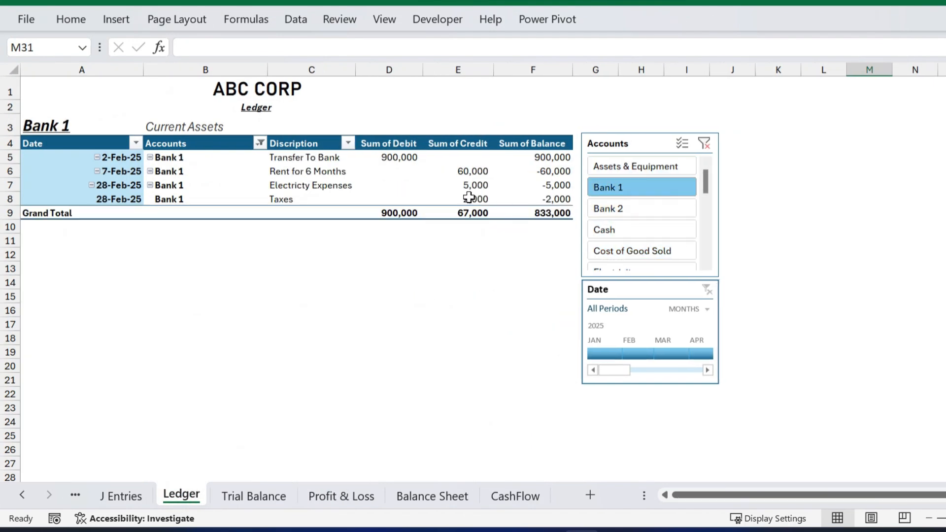
{"action": "left_click", "coordinate": [547, 215]}
{"action": "key", "text": "ctrl+c"}
{"action": "left_click", "coordinate": [852, 119]}
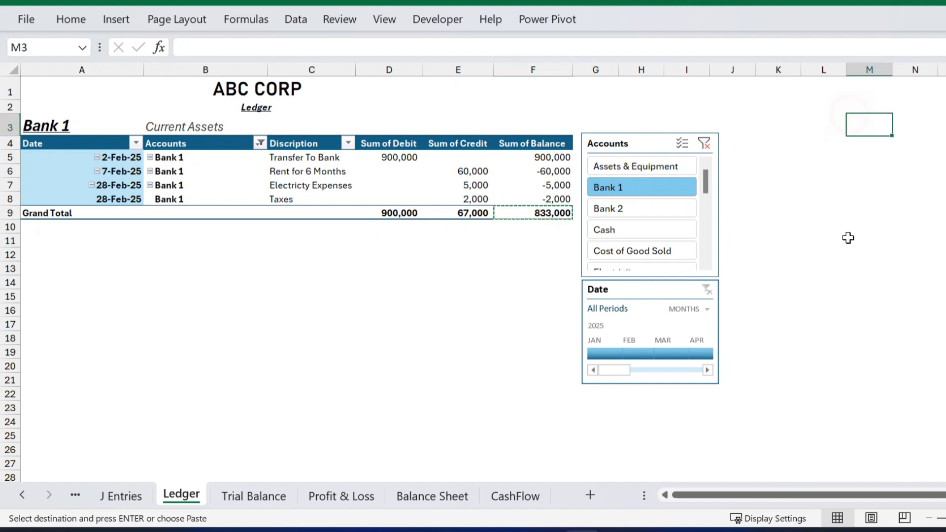
{"action": "key", "text": "ctrl+v"}
Filter to Bank 2 and copy its 41,000 total into M4.
{"action": "left_click", "coordinate": [634, 210]}
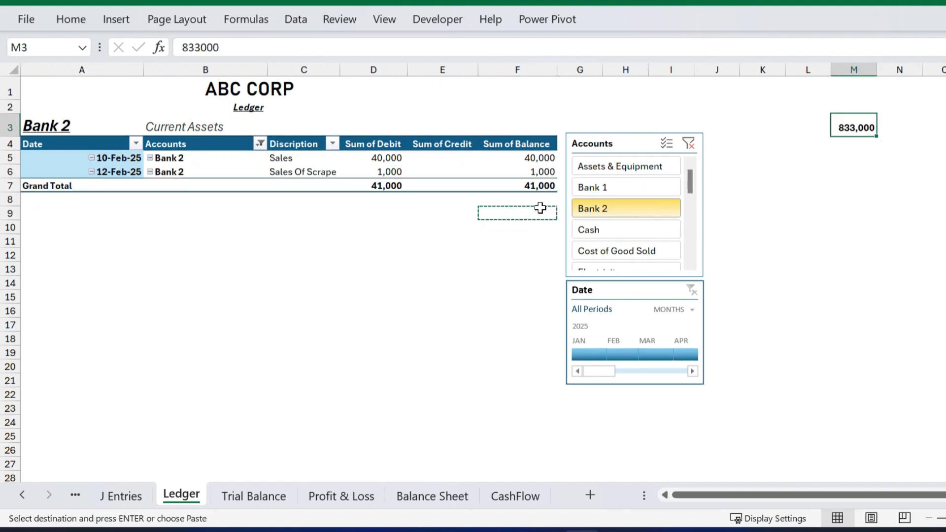
{"action": "left_click", "coordinate": [543, 186]}
{"action": "key", "text": "ctrl+c"}
{"action": "left_click", "coordinate": [846, 145]}
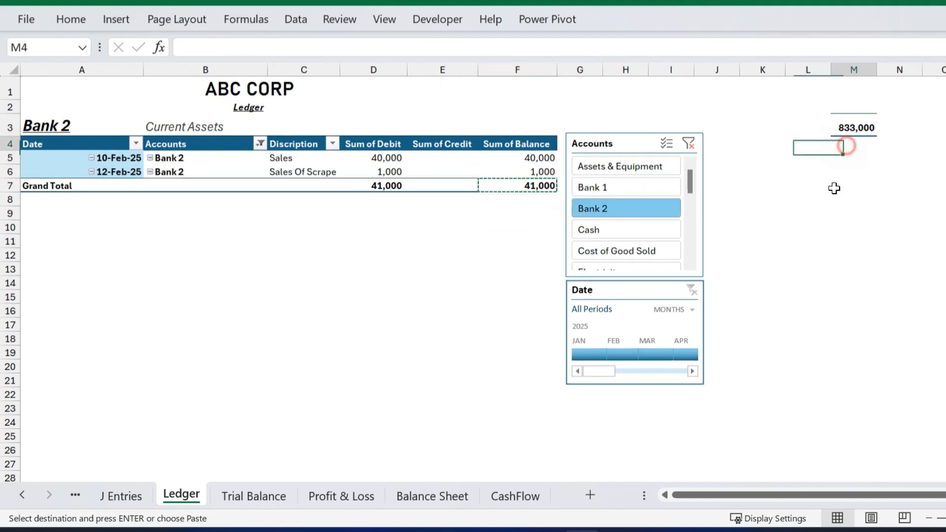
{"action": "key", "text": "ctrl+v"}
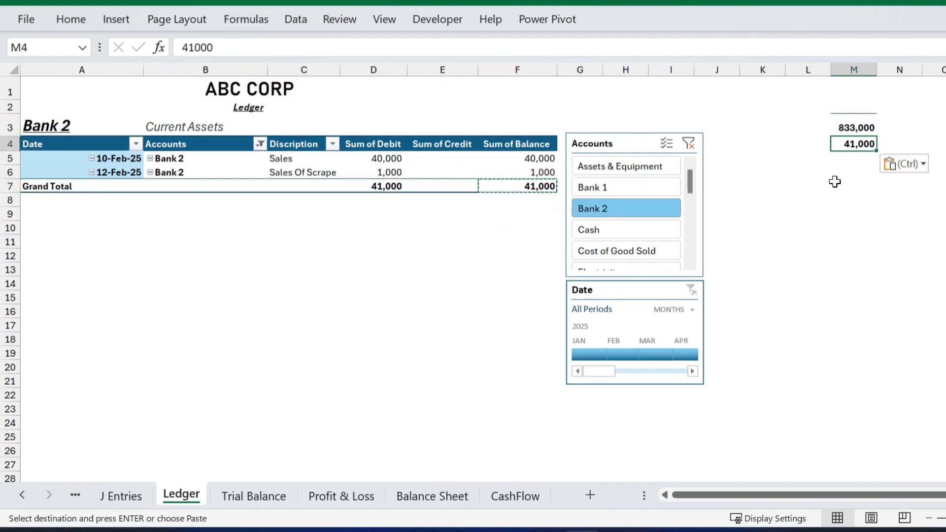
Clear the account filter, AutoSum M5 to 874,000, and select CashFlow's ending balance row.
{"action": "left_click", "coordinate": [593, 230]}
{"action": "left_click", "coordinate": [710, 144]}
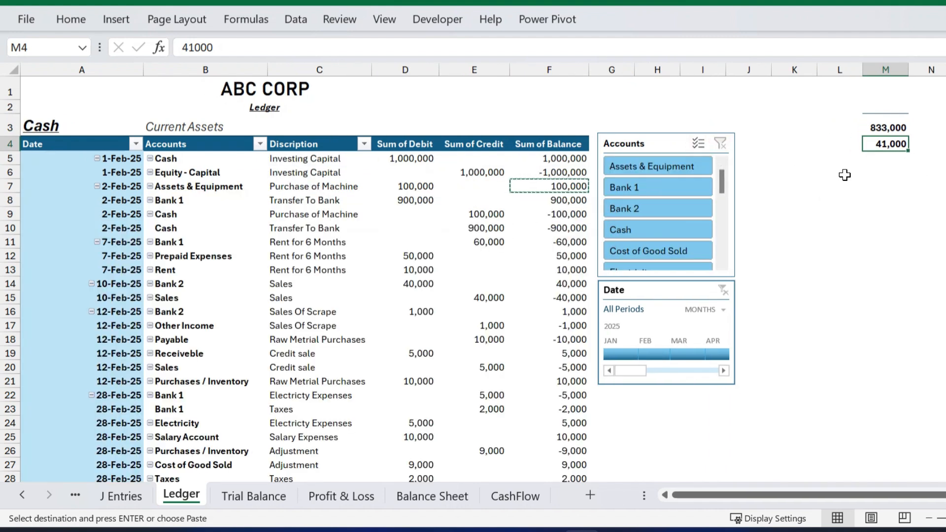
{"action": "left_click", "coordinate": [882, 160]}
{"action": "key", "text": "alt+equal"}
{"action": "key", "text": "Return"}
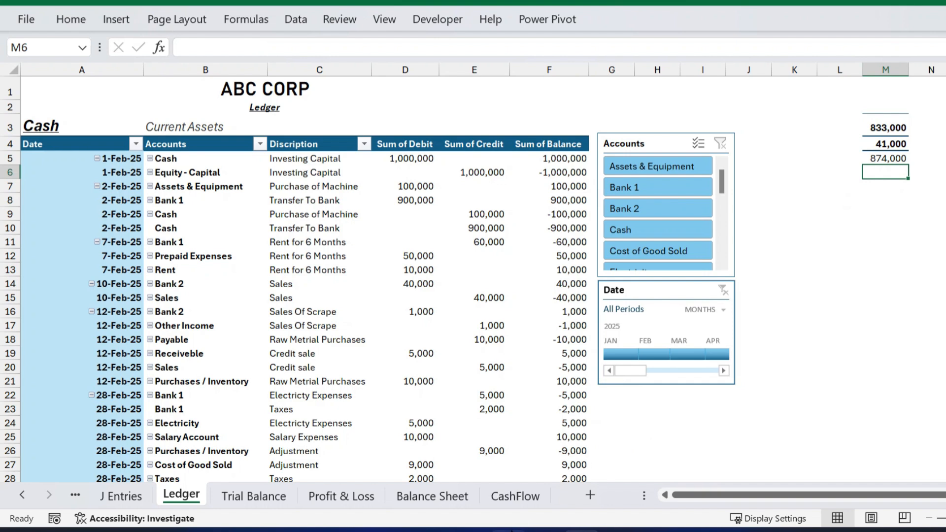
{"action": "left_click", "coordinate": [514, 496]}
{"action": "left_click_drag", "start_coordinate": [507, 443], "coordinate": [123, 442]}
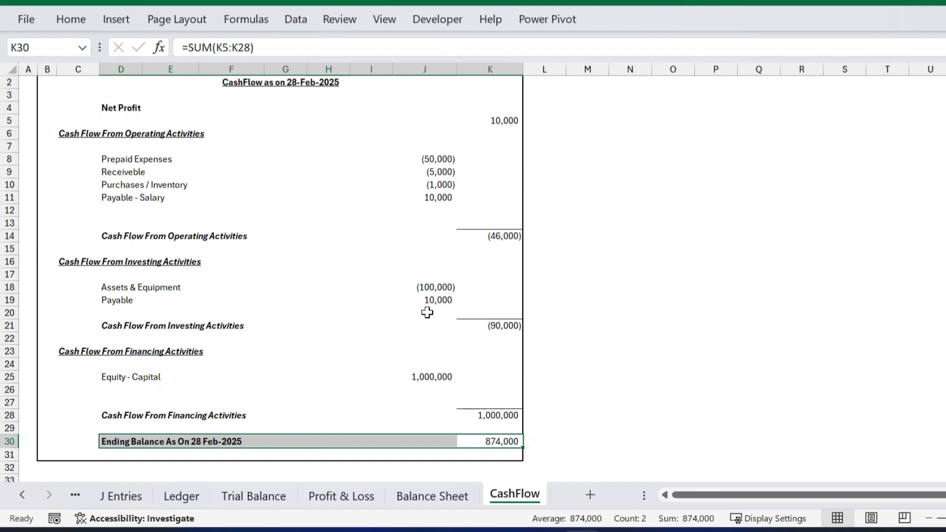
{"action": "scroll", "coordinate": [415, 313], "scroll_direction": "up", "scroll_amount": 1}
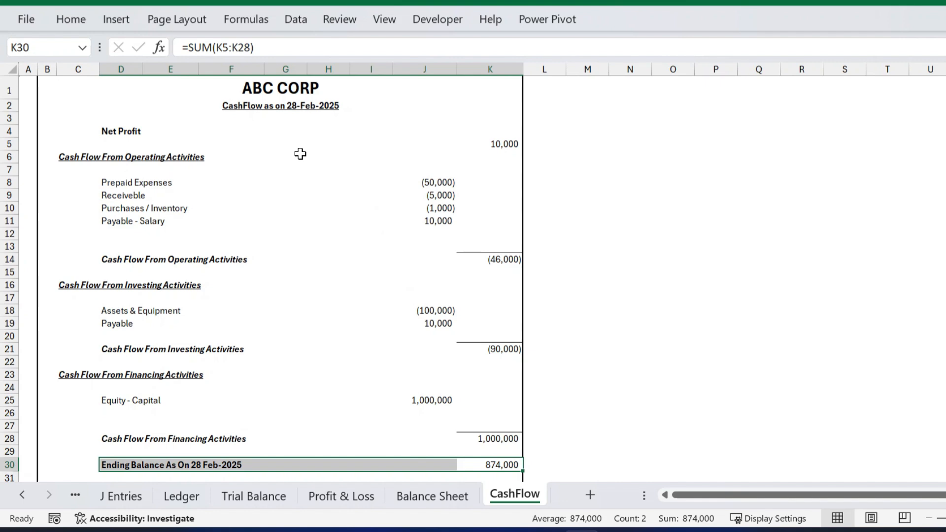
{"action": "left_click", "coordinate": [22, 495]}
{"action": "left_click", "coordinate": [103, 479]}
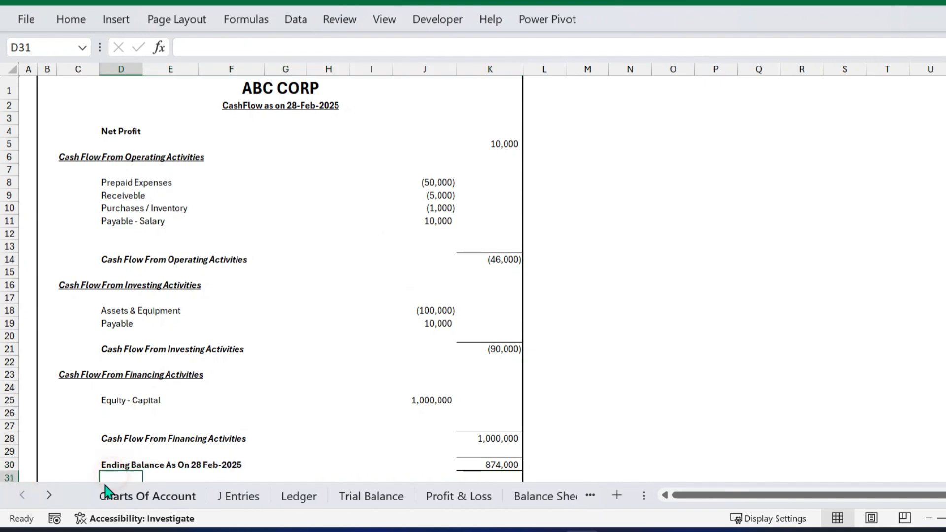
{"action": "left_click", "coordinate": [126, 496]}
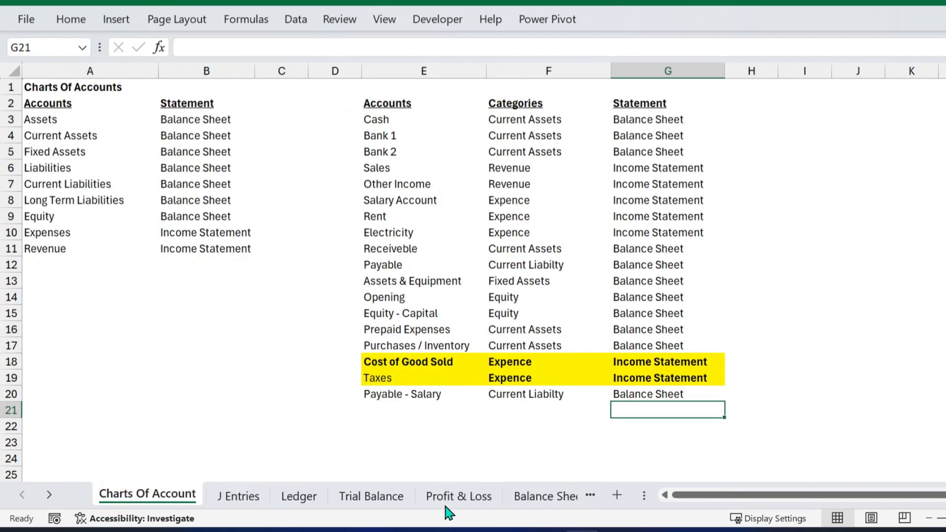
{"action": "left_click", "coordinate": [234, 500]}
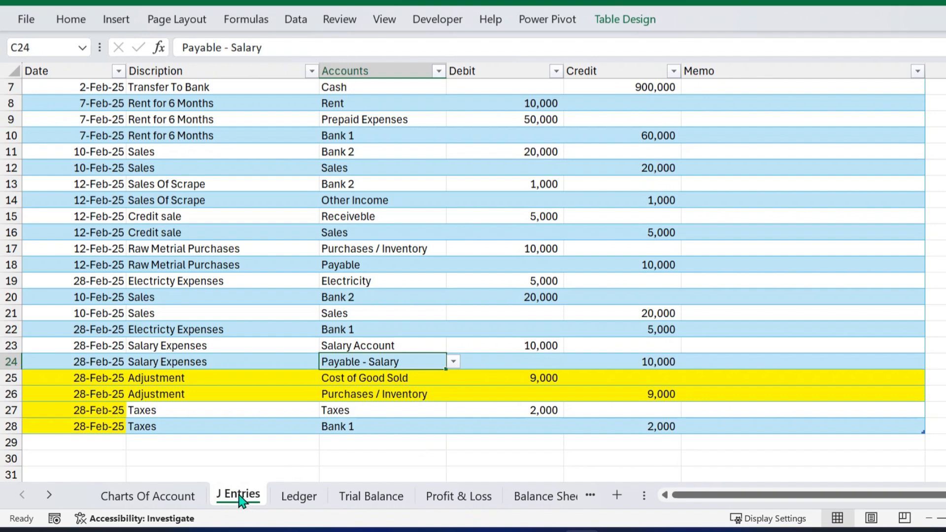
{"action": "left_click", "coordinate": [289, 496]}
{"action": "scroll", "coordinate": [487, 304], "scroll_direction": "down", "scroll_amount": 4}
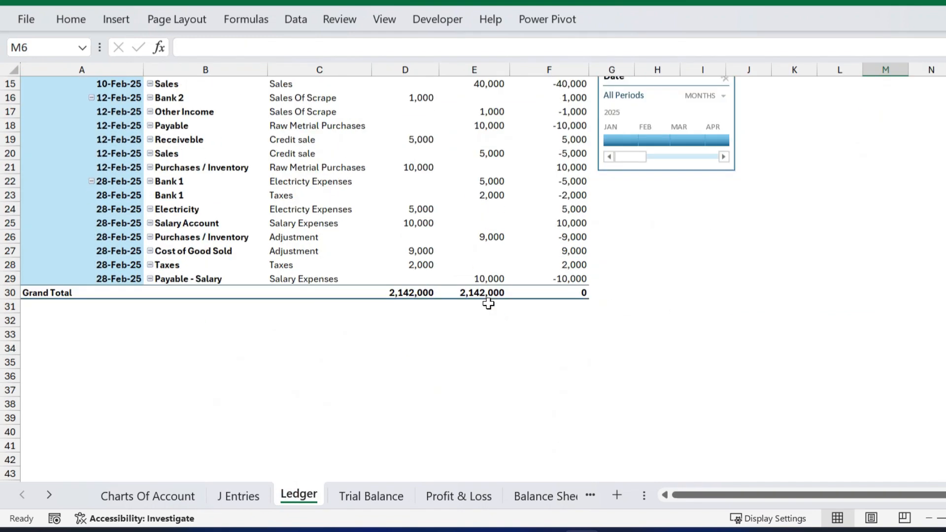
{"action": "scroll", "coordinate": [488, 304], "scroll_direction": "up", "scroll_amount": 5}
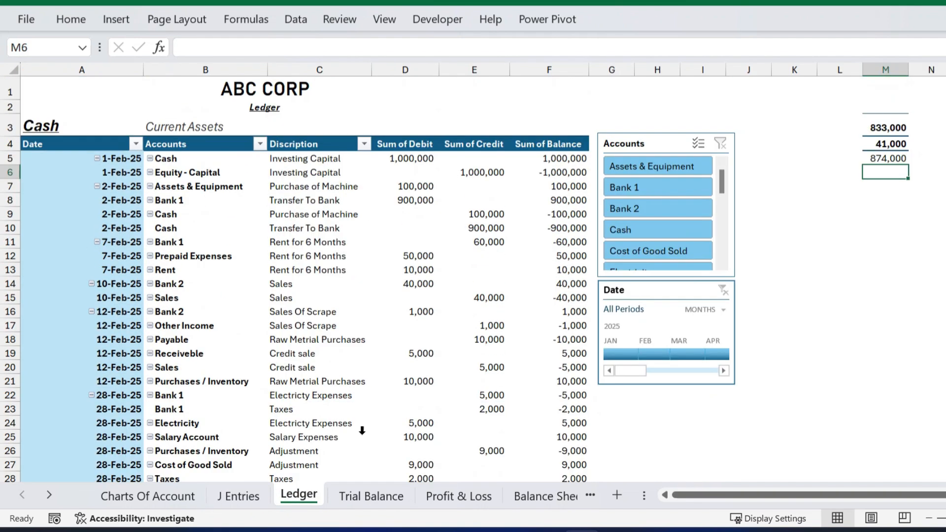
{"action": "left_click", "coordinate": [361, 496]}
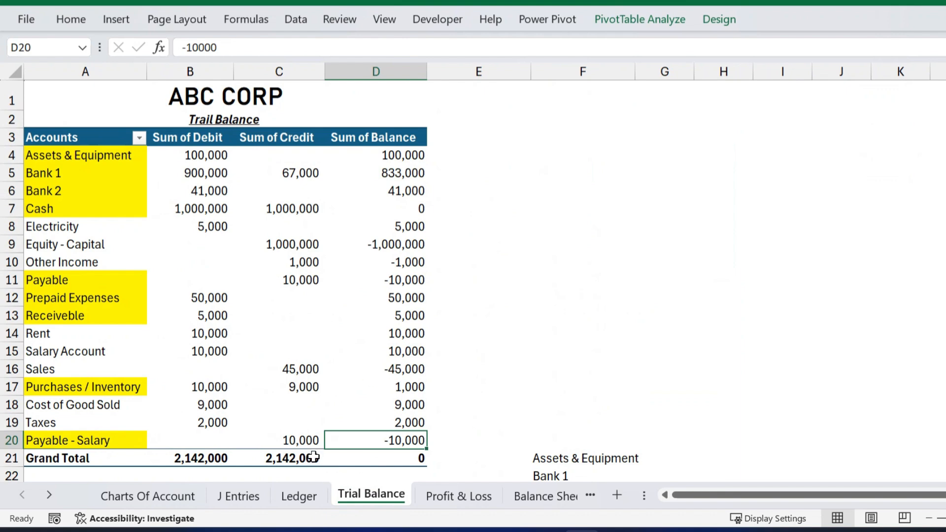
{"action": "left_click", "coordinate": [456, 497]}
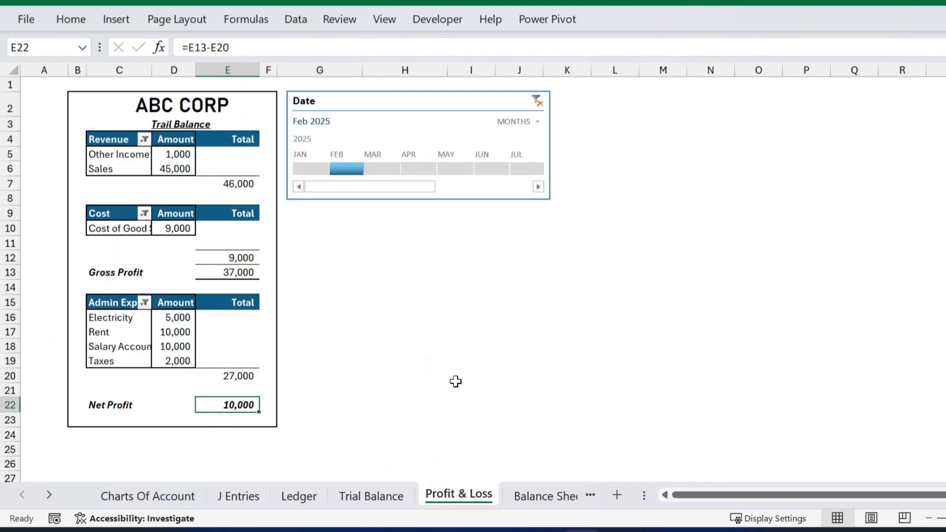
{"action": "left_click", "coordinate": [542, 496]}
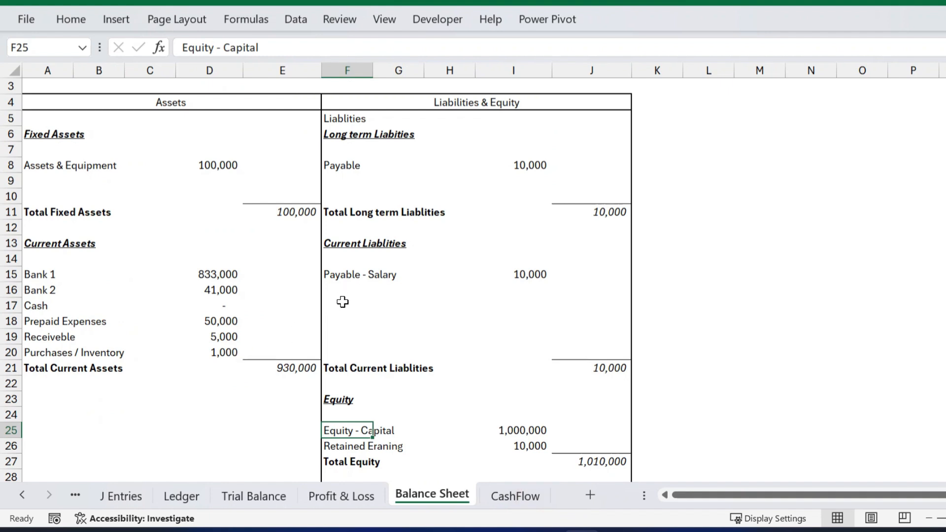
{"action": "scroll", "coordinate": [345, 298], "scroll_direction": "down", "scroll_amount": 2}
{"action": "scroll", "coordinate": [232, 202], "scroll_direction": "up", "scroll_amount": 2}
{"action": "left_click", "coordinate": [212, 125]}
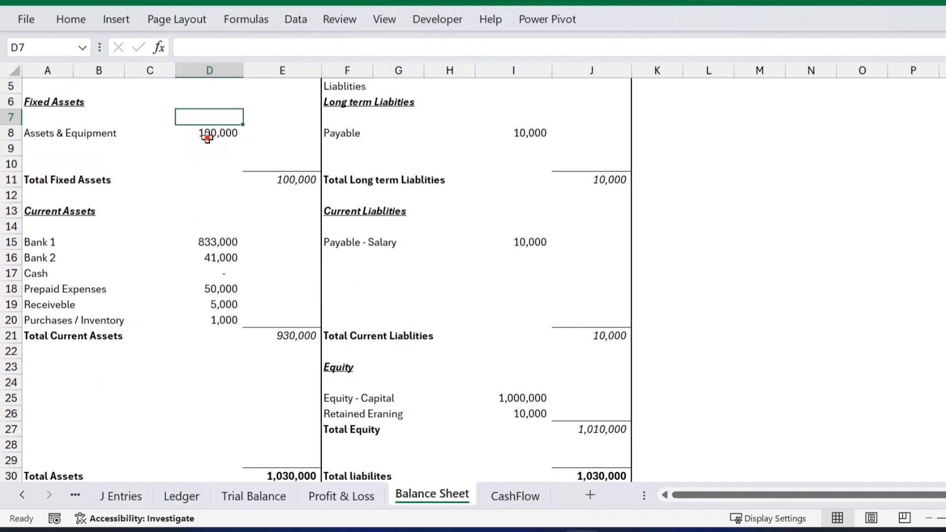
{"action": "left_click", "coordinate": [207, 136]}
{"action": "scroll", "coordinate": [453, 241], "scroll_direction": "up", "scroll_amount": 1}
{"action": "scroll", "coordinate": [457, 242], "scroll_direction": "up", "scroll_amount": 1}
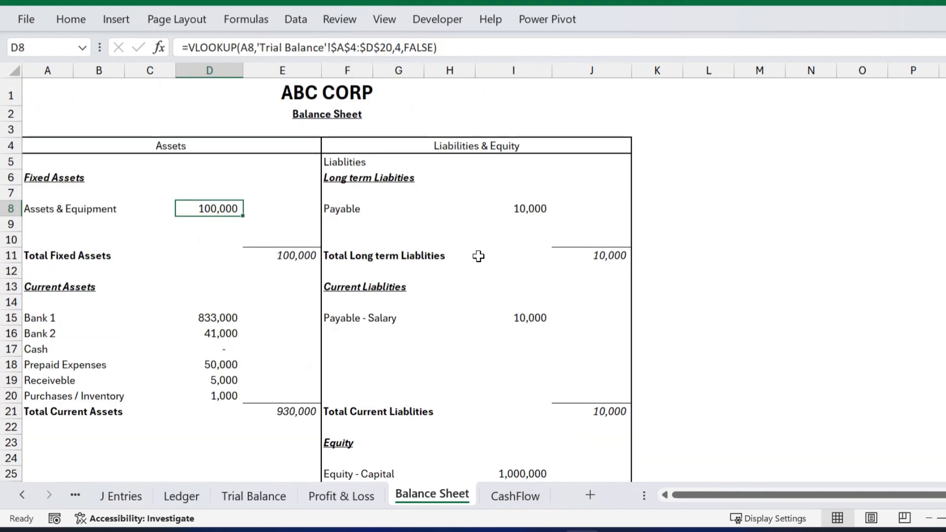
{"action": "scroll", "coordinate": [480, 254], "scroll_direction": "down", "scroll_amount": 1}
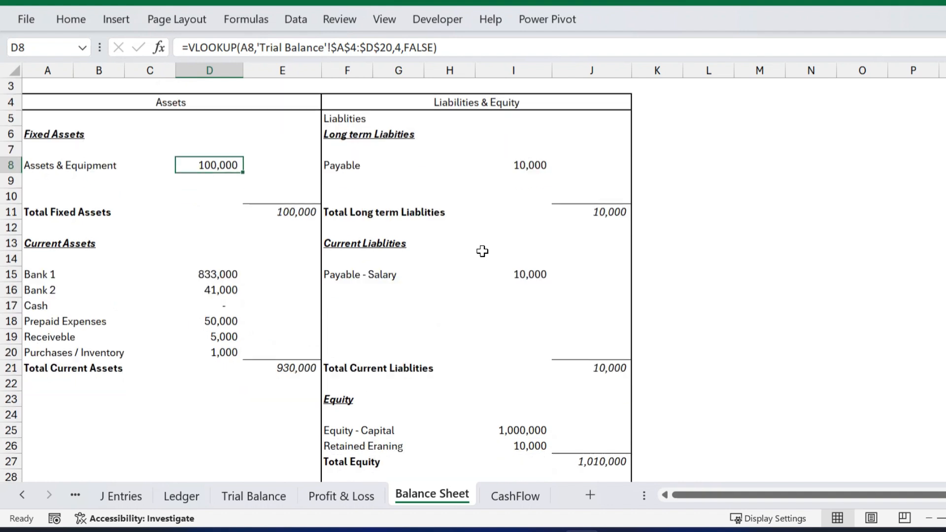
{"action": "left_click", "coordinate": [542, 494]}
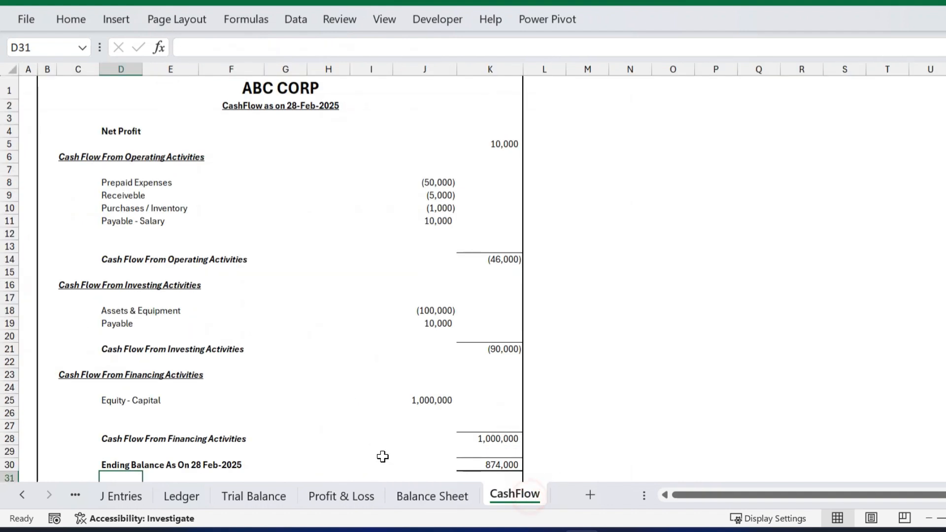
{"action": "scroll", "coordinate": [388, 276], "scroll_direction": "down", "scroll_amount": 2}
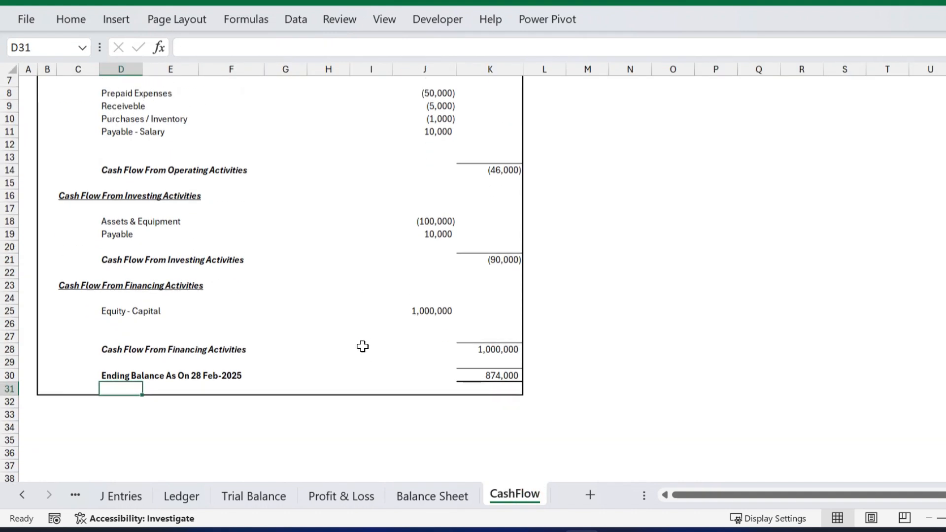
{"action": "scroll", "coordinate": [478, 449], "scroll_direction": "up", "scroll_amount": 2}
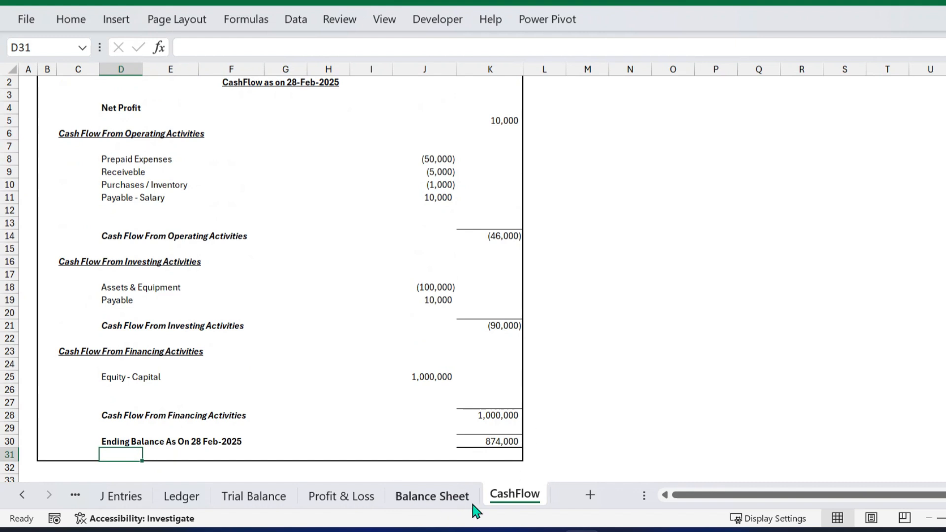
{"action": "left_click", "coordinate": [370, 508]}
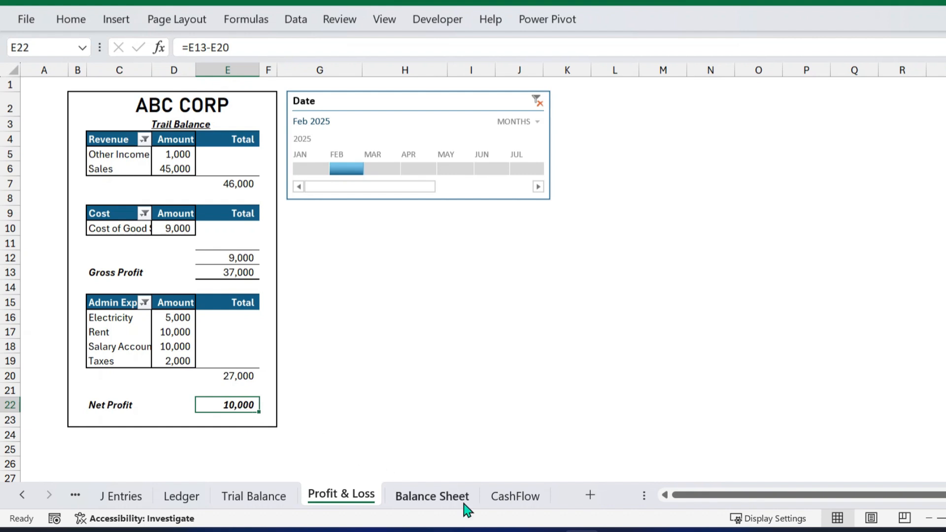
{"action": "left_click", "coordinate": [512, 497]}
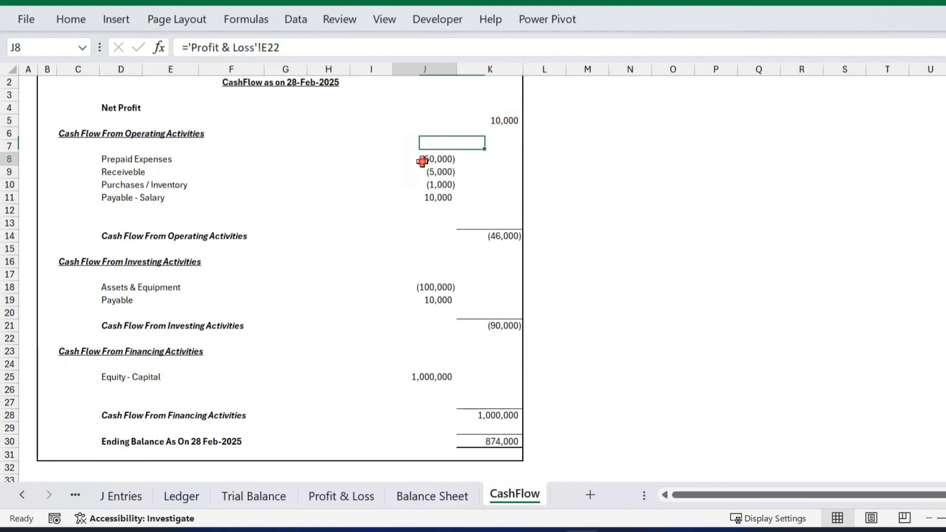
{"action": "left_click_drag", "start_coordinate": [424, 158], "coordinate": [470, 415]}
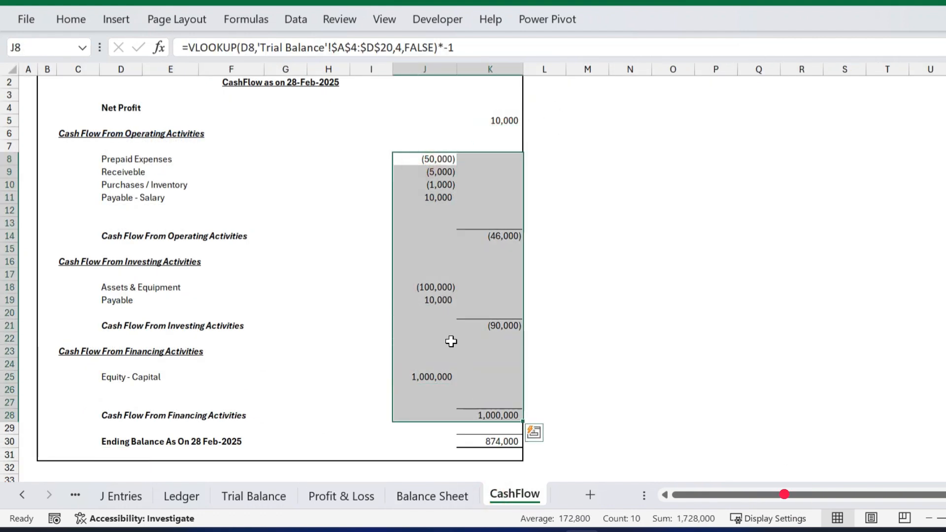
{"action": "left_click", "coordinate": [498, 444]}
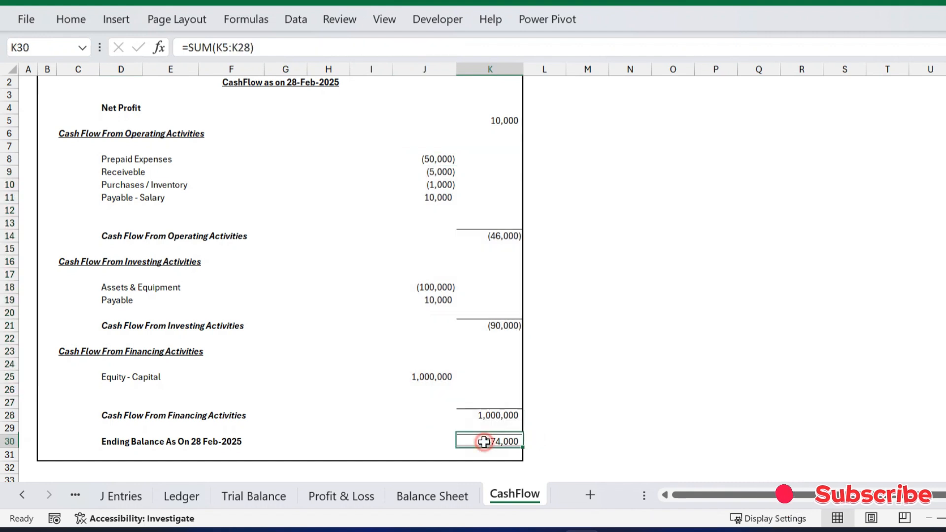